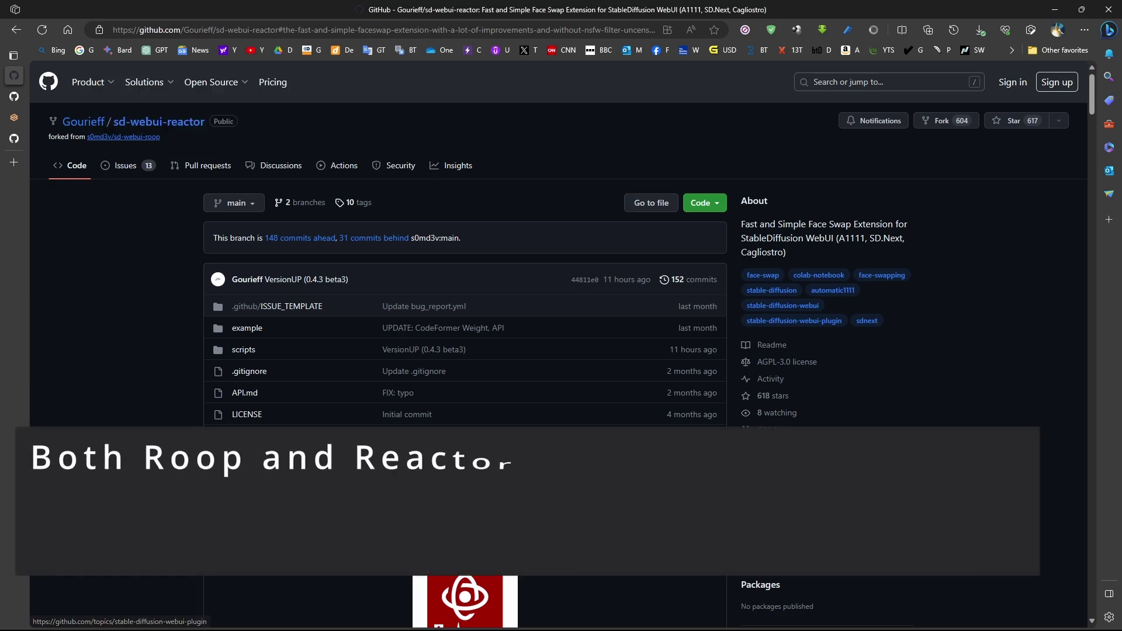
Glance at the sd-webui-faceswaplab repository, then return to the reactor README's Installation section.
scroll(465, 345, "down", 7)
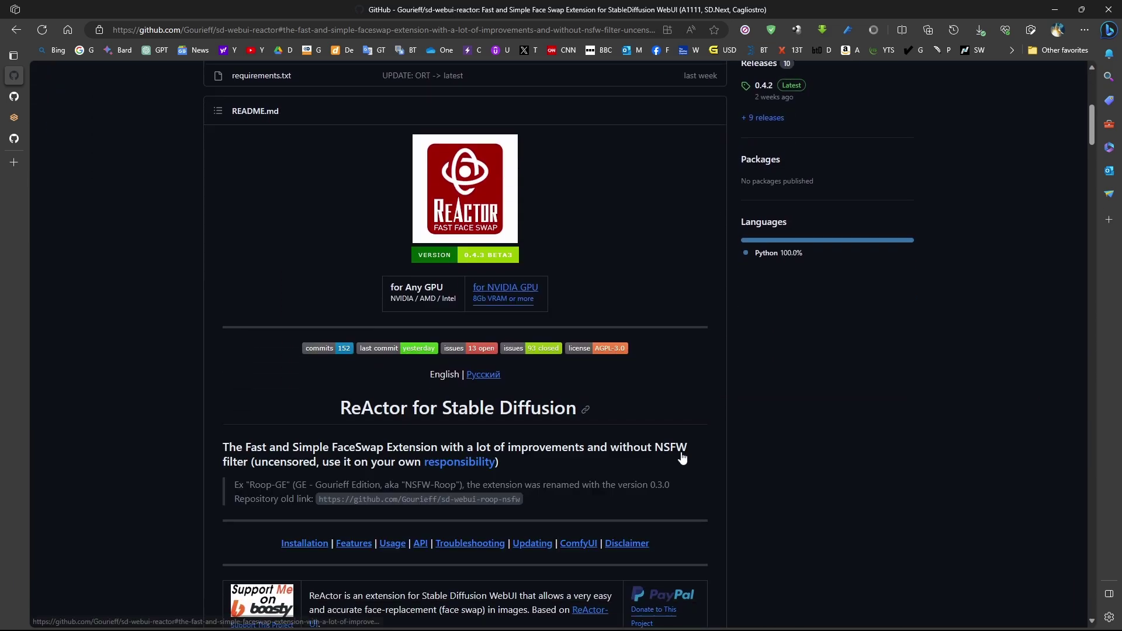
scroll(788, 430, "down", 20)
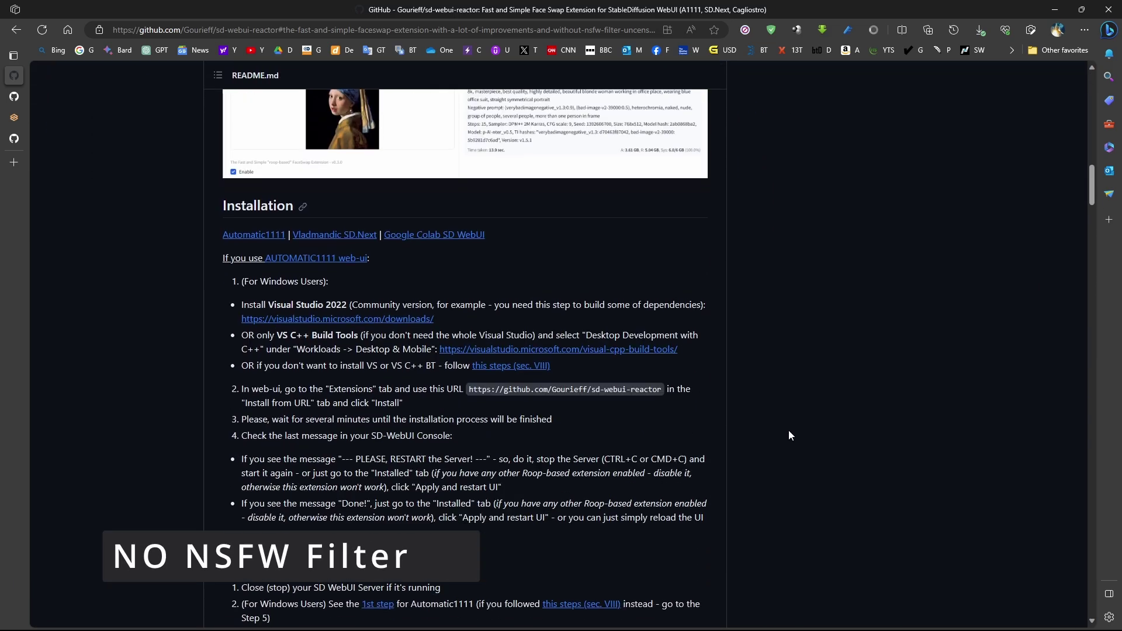
scroll(714, 430, "down", 9)
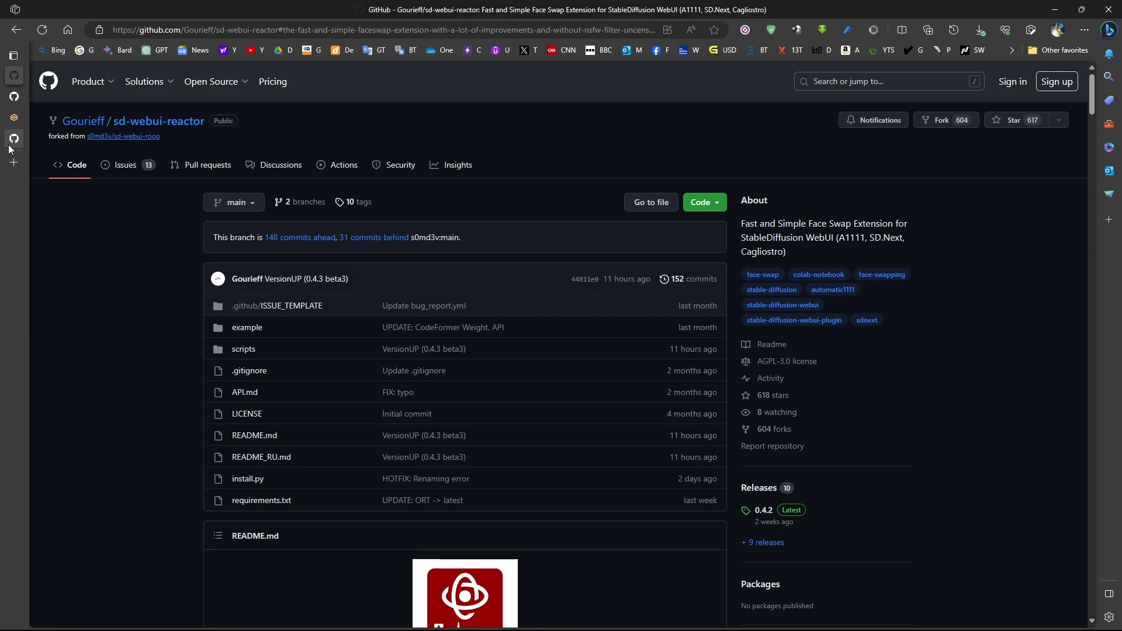
left_click(14, 139)
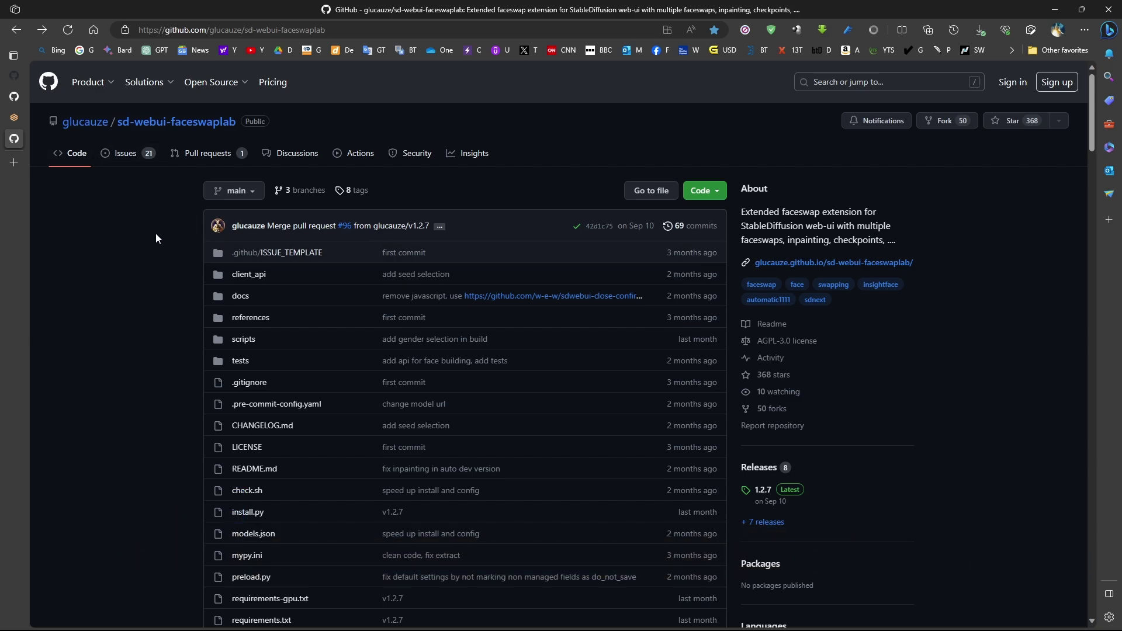
left_click(15, 76)
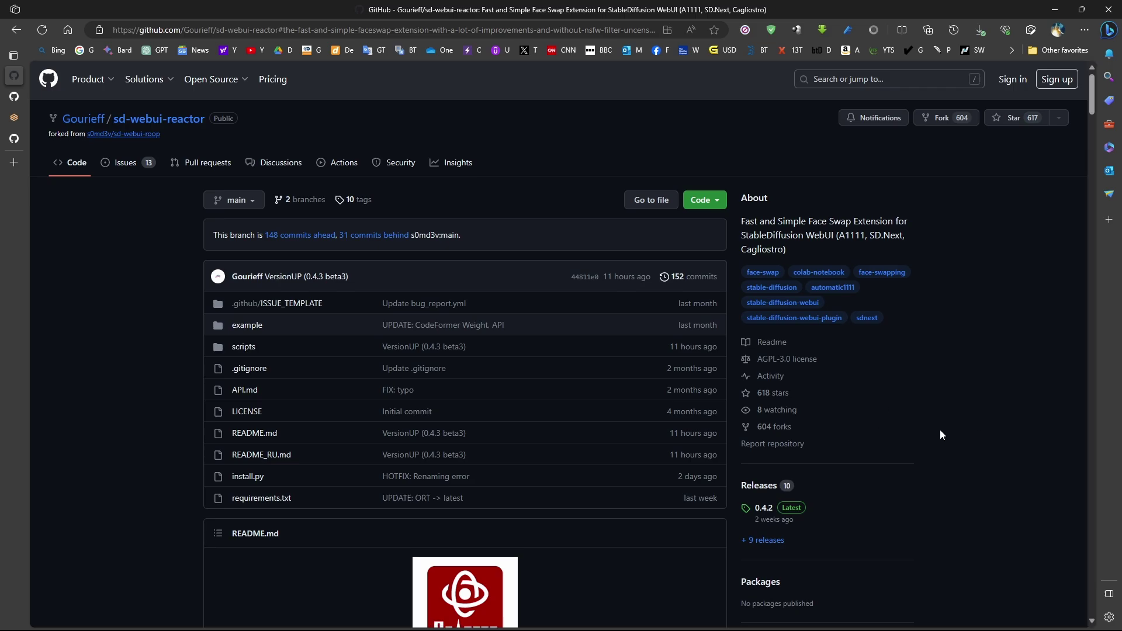
scroll(939, 429, "down", 8)
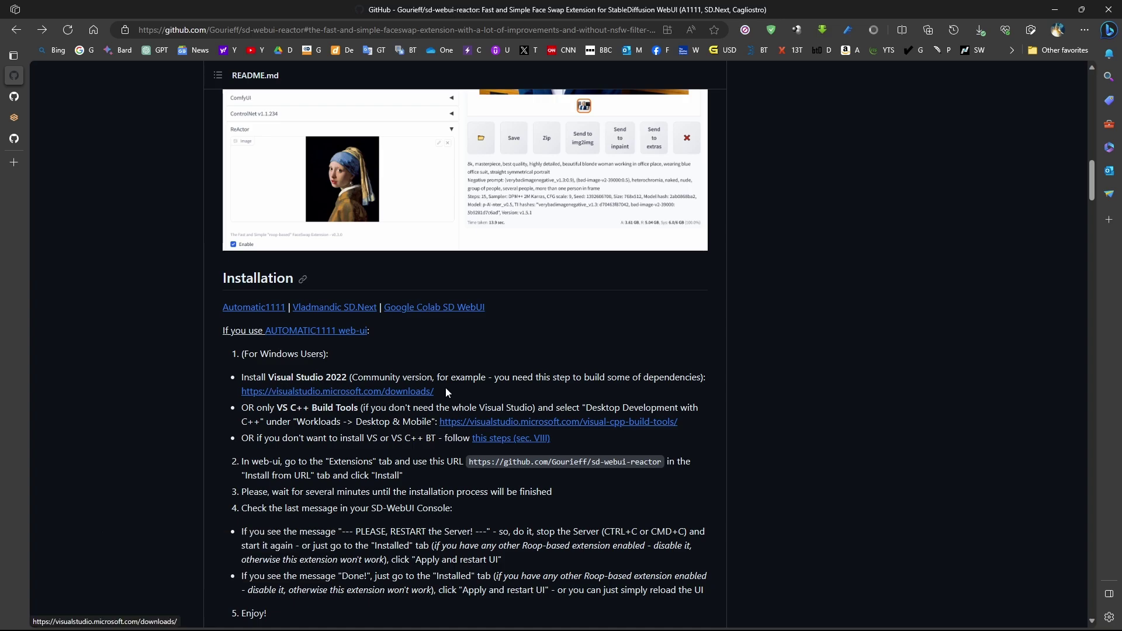
Download the free Visual Studio 2022 Community edition and continue in its installer.
left_click(411, 395)
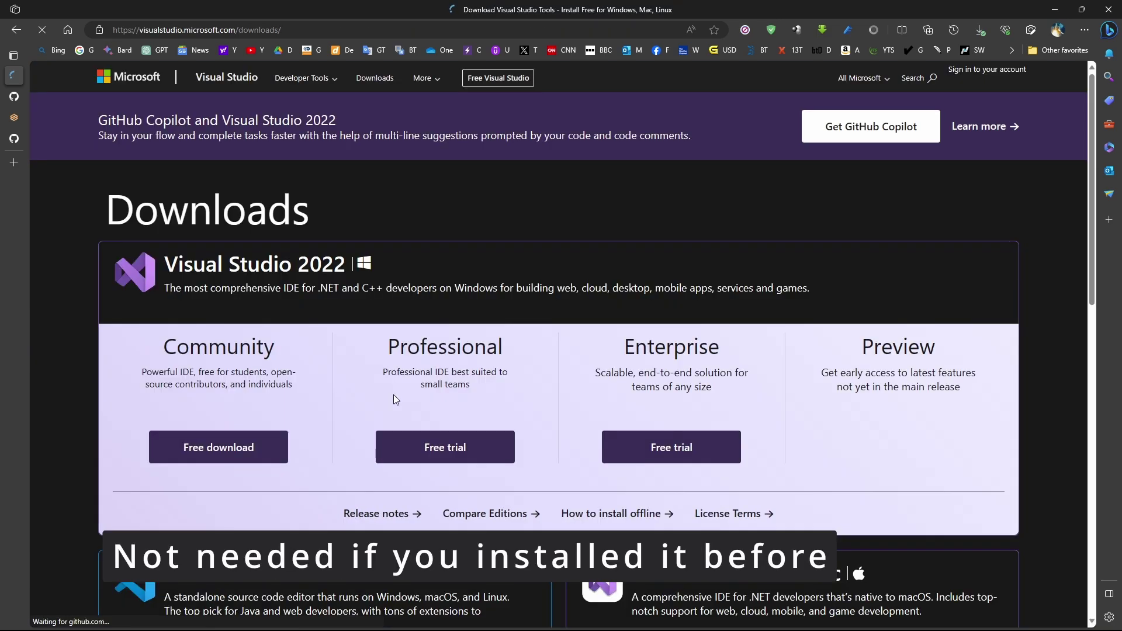
left_click(210, 437)
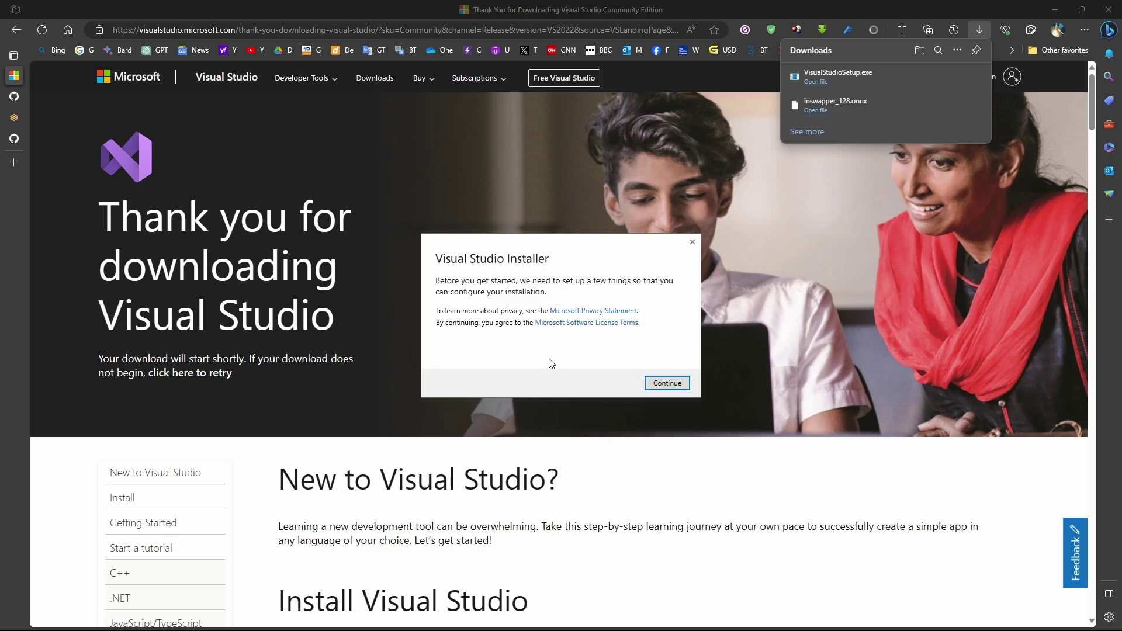
left_click(675, 388)
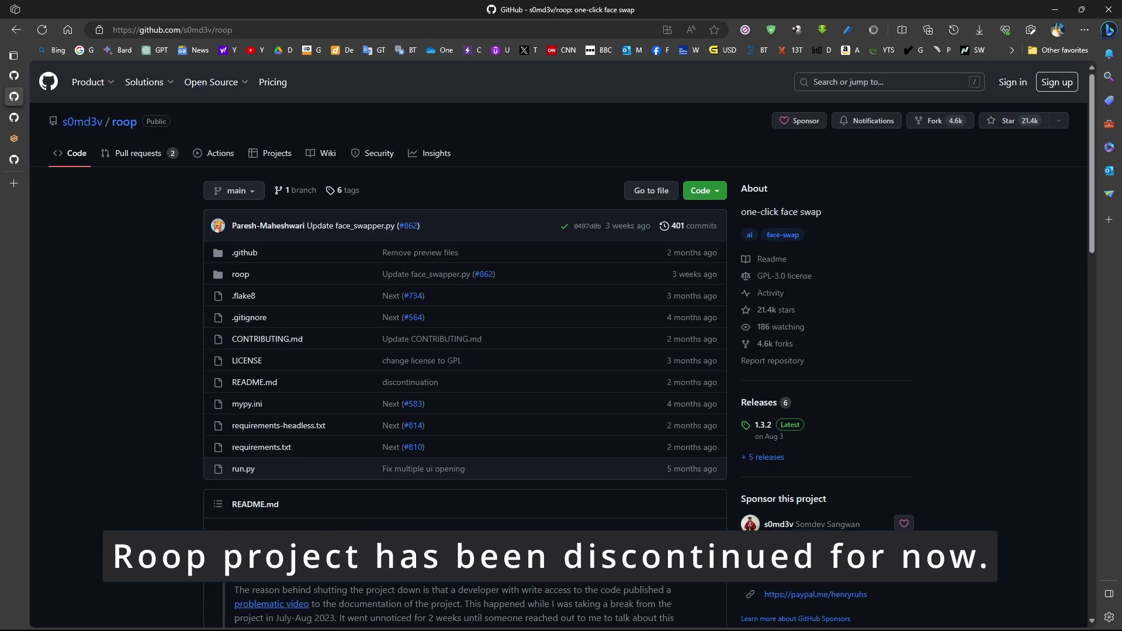
Highlight roop's discontinued notice, then copy the sd-webui-reactor URL from the reactor README's Installation steps.
left_click_drag(224, 543, 444, 543)
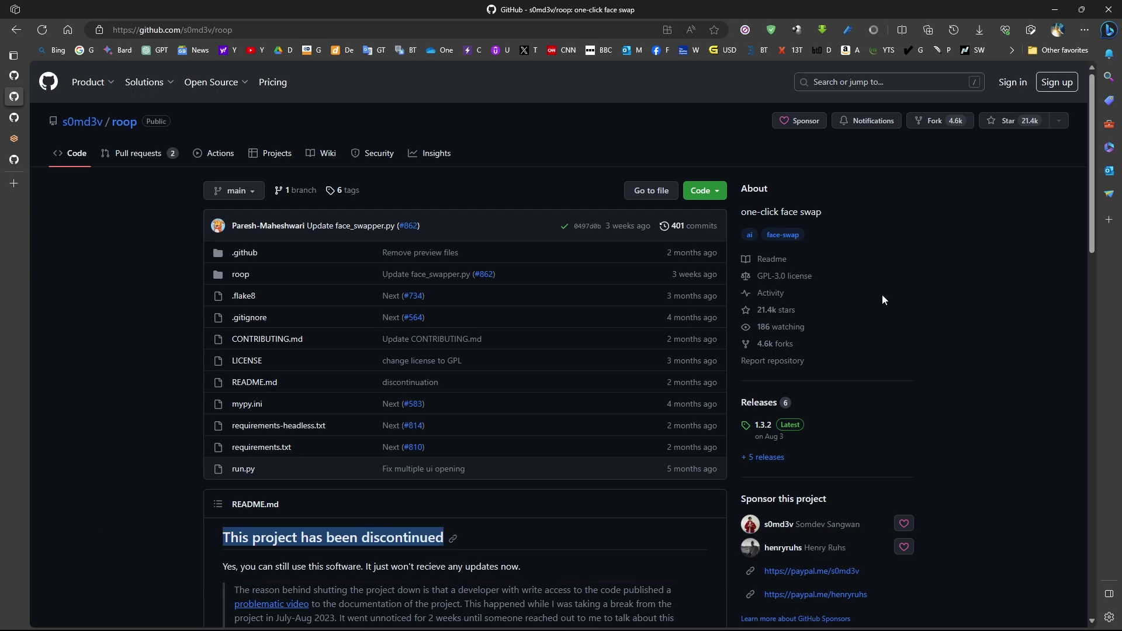
key("ctrl+shift+Tab")
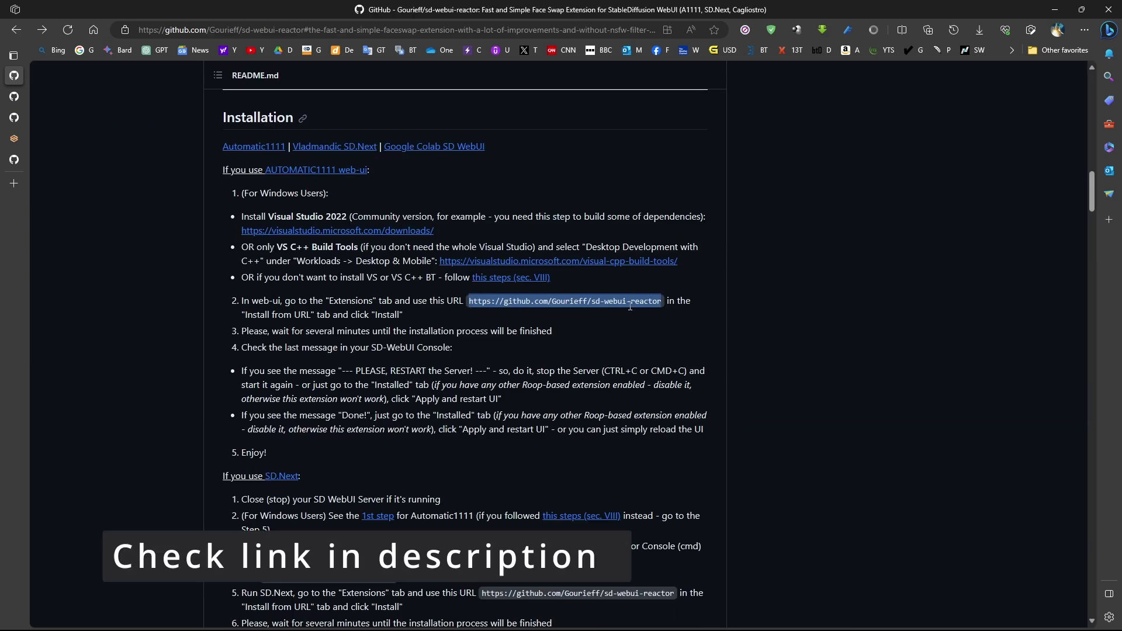
right_click(606, 302)
left_click(632, 314)
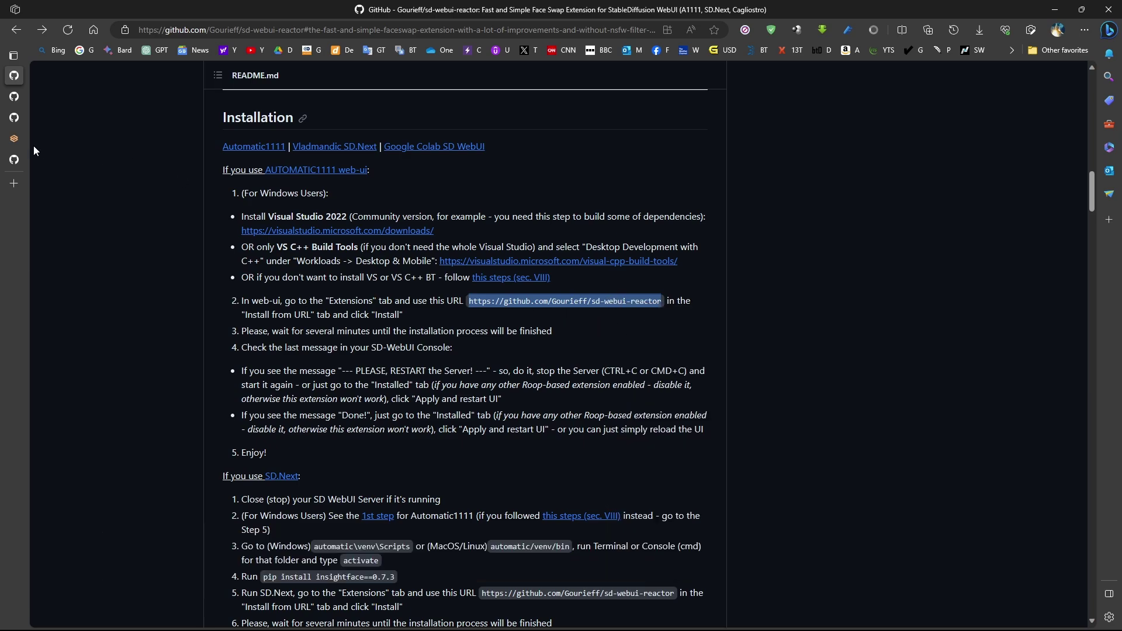
Install sd-webui-reactor from its pasted GitHub URL under Extensions, then apply and restart the UI.
left_click(14, 139)
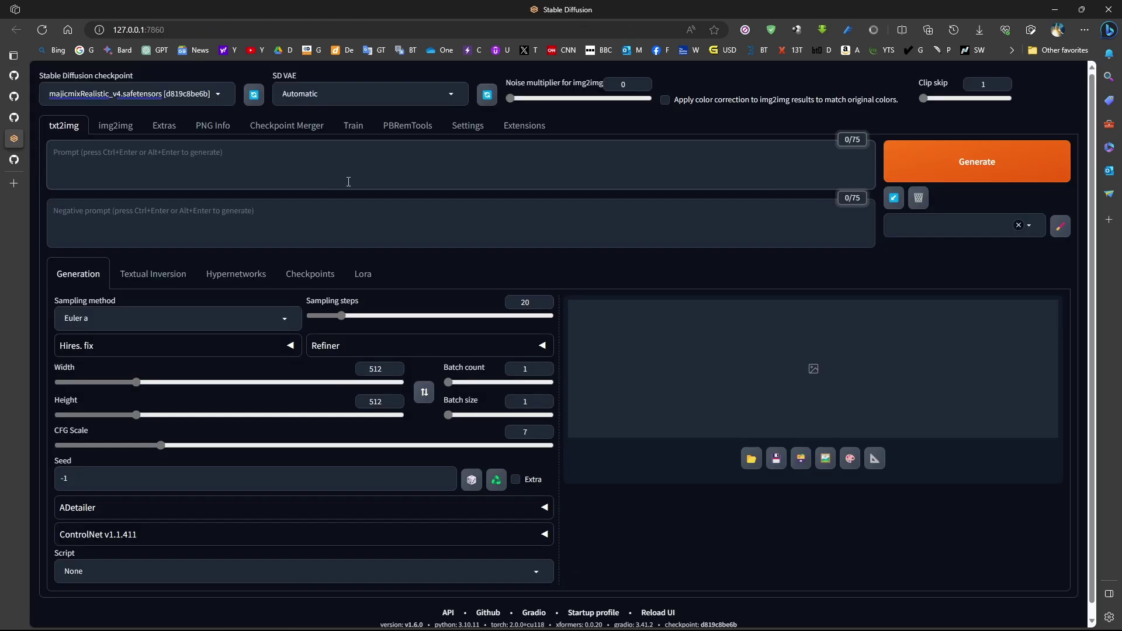
left_click(524, 125)
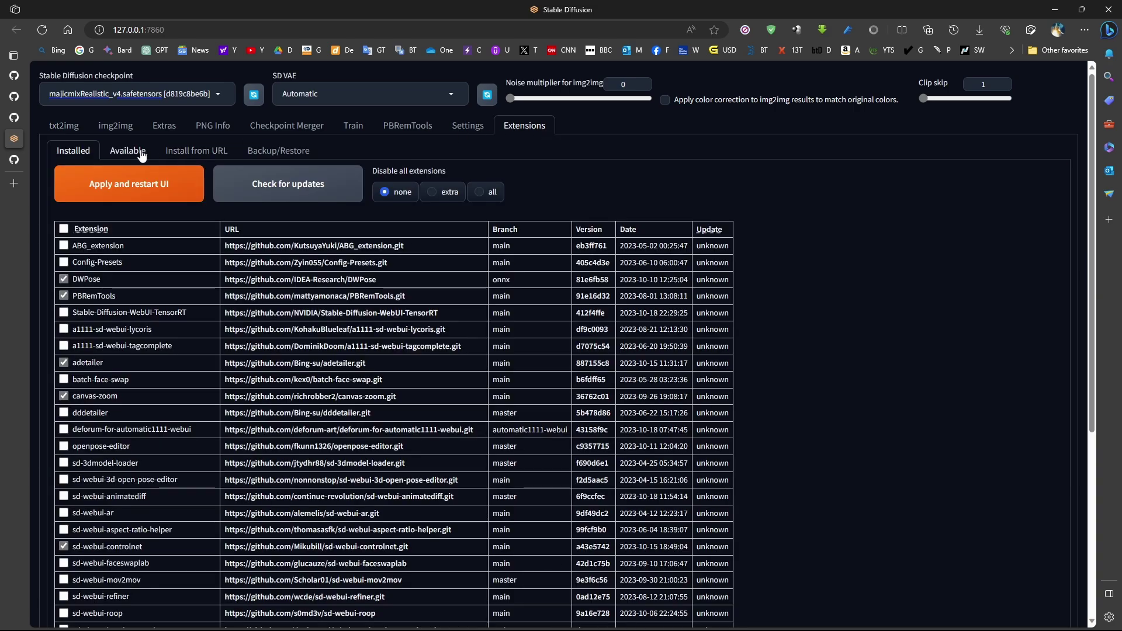
left_click(192, 153)
left_click(230, 195)
key("ctrl+v")
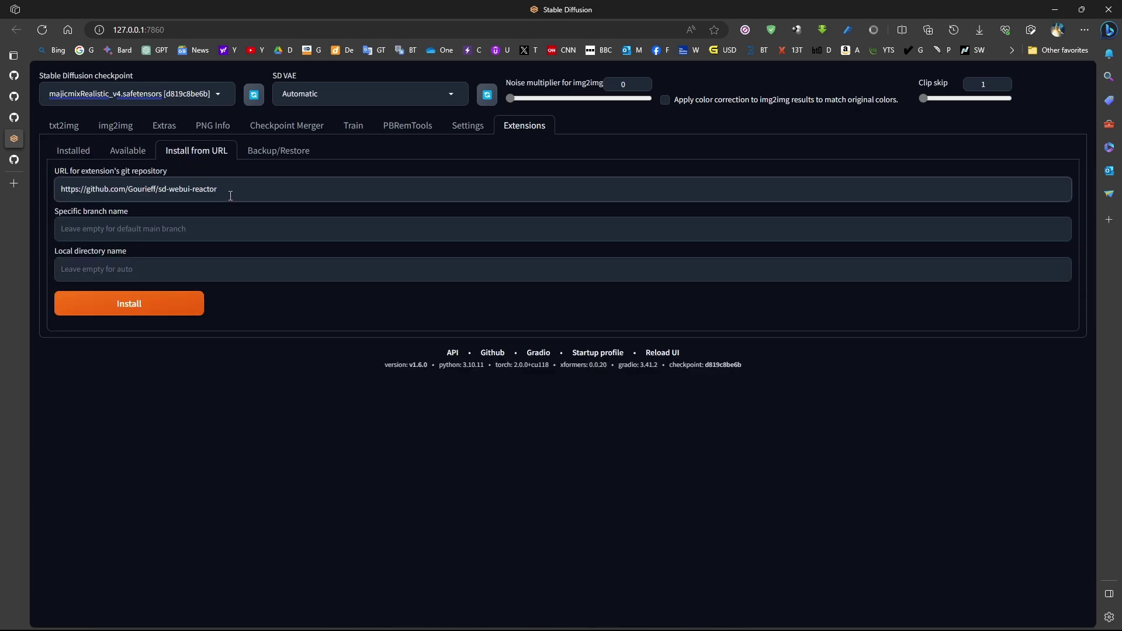
left_click(172, 310)
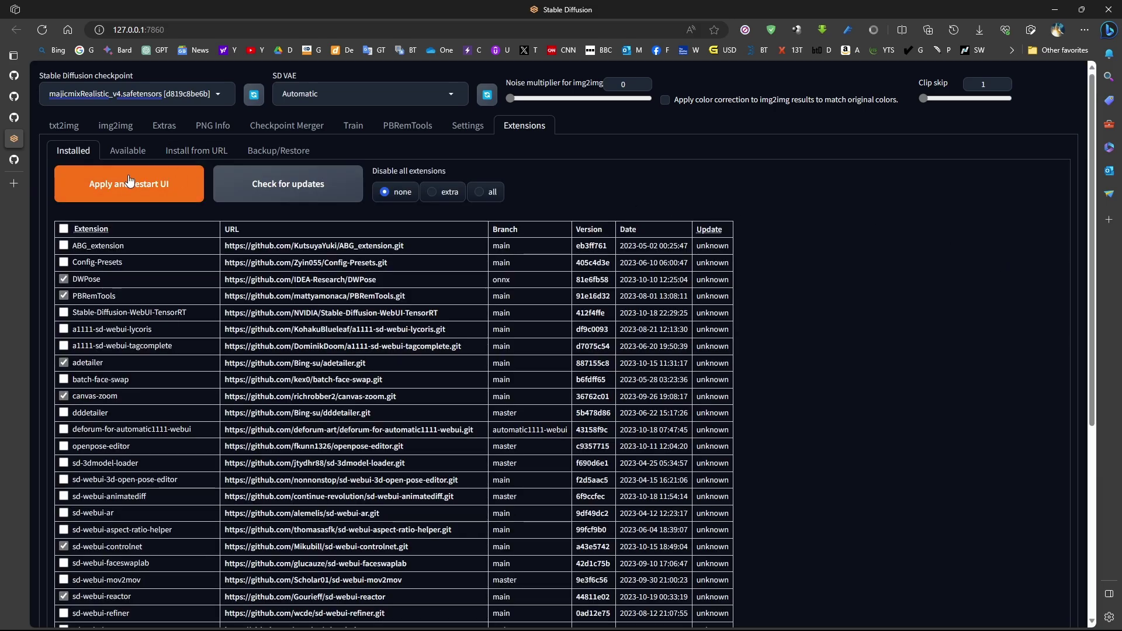
left_click(111, 187)
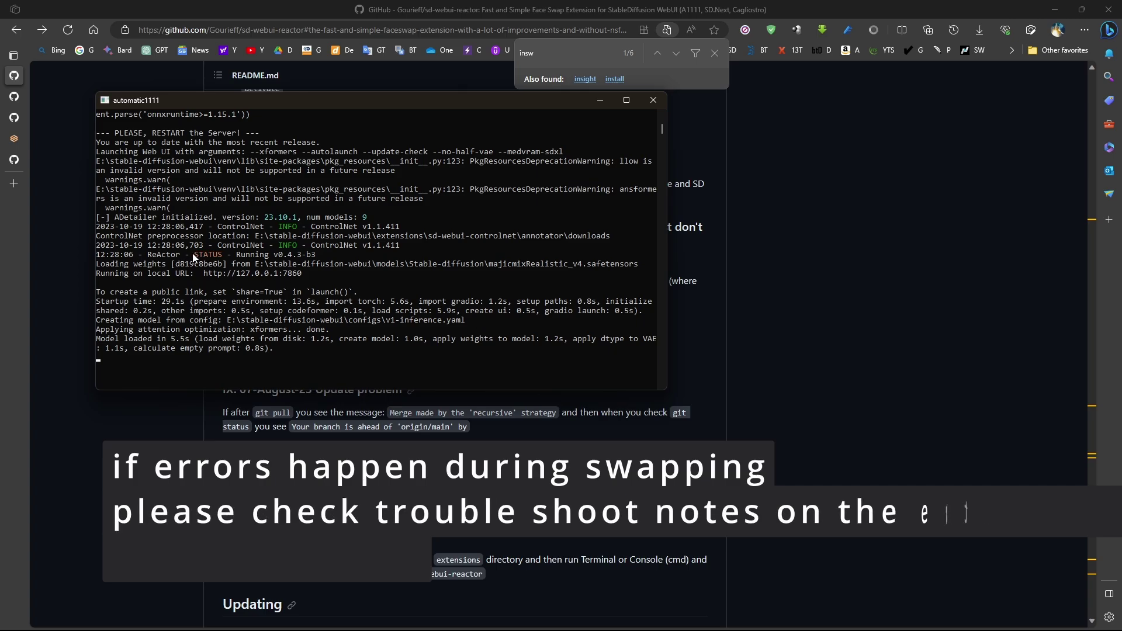
Highlight the 'ReActor - STATUS - Running v0.4.3-b3' line in the console log.
left_click_drag(143, 254, 317, 258)
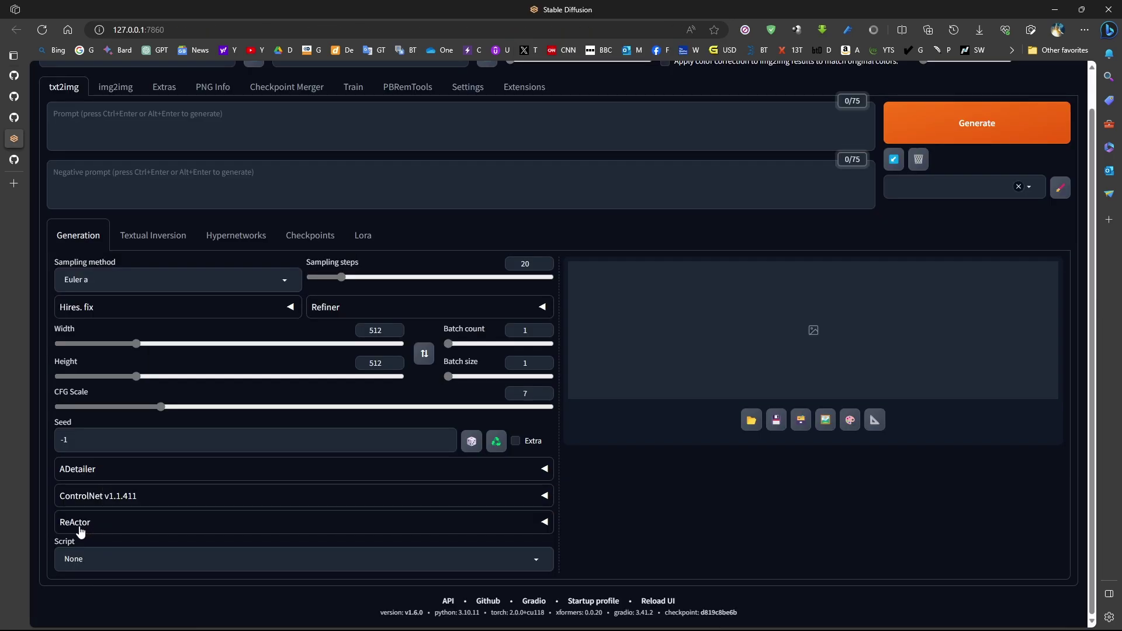
Expand ReActor in txt2img, load the four-person group image as source, and tick Enable.
left_click(76, 522)
scroll(165, 525, "down", 5)
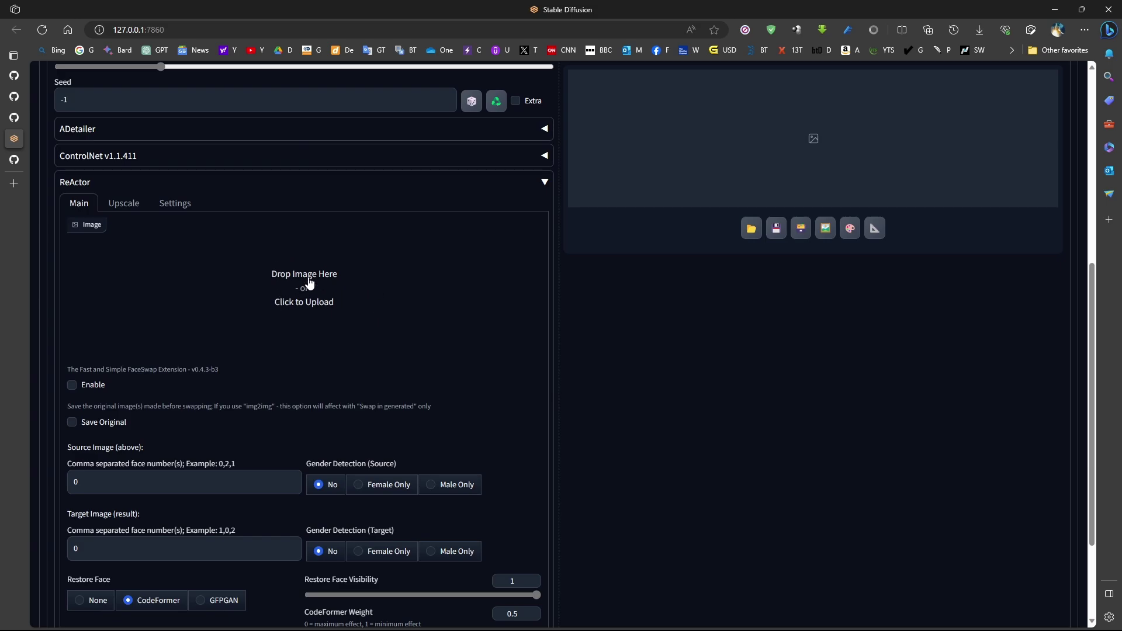
scroll(309, 283, "up", 7)
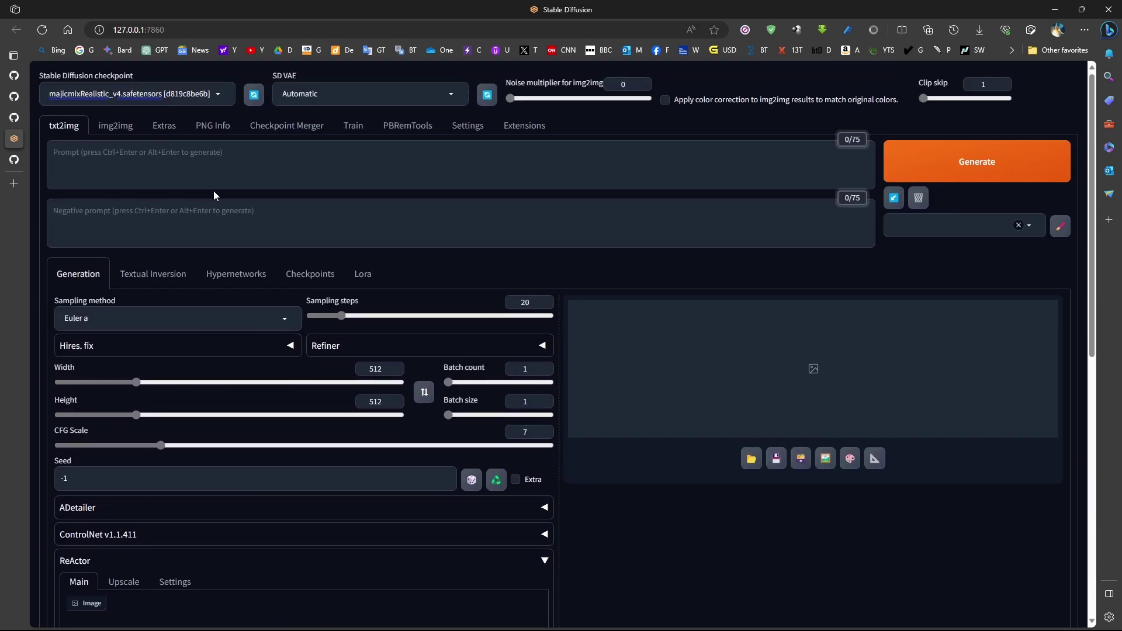
left_click(196, 217)
scroll(318, 201, "down", 2)
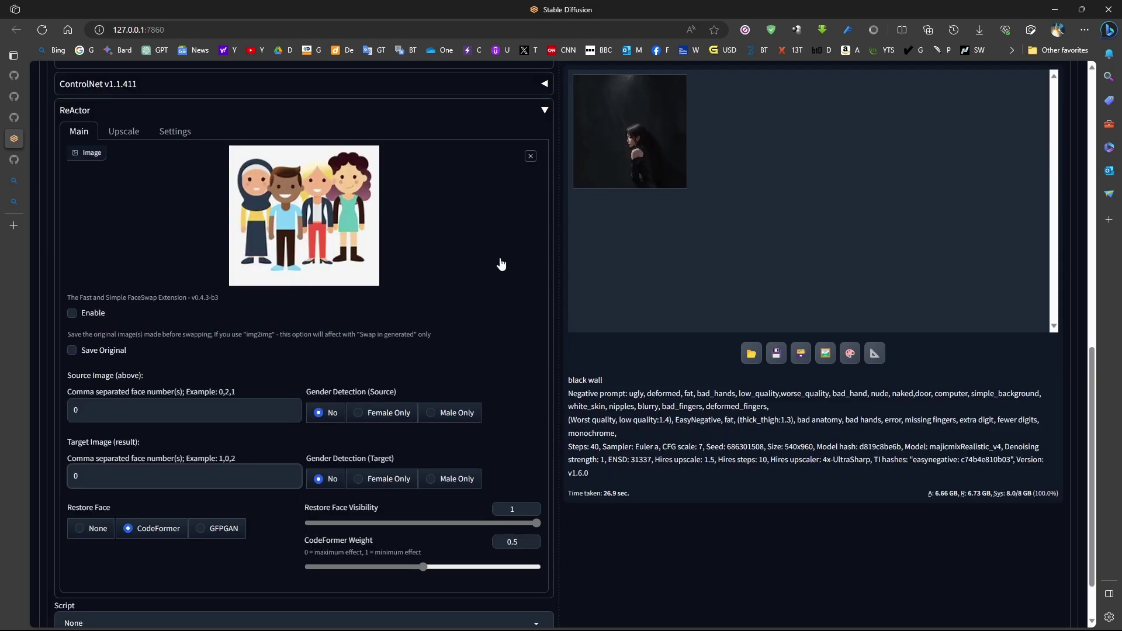
scroll(108, 307, "up", 2)
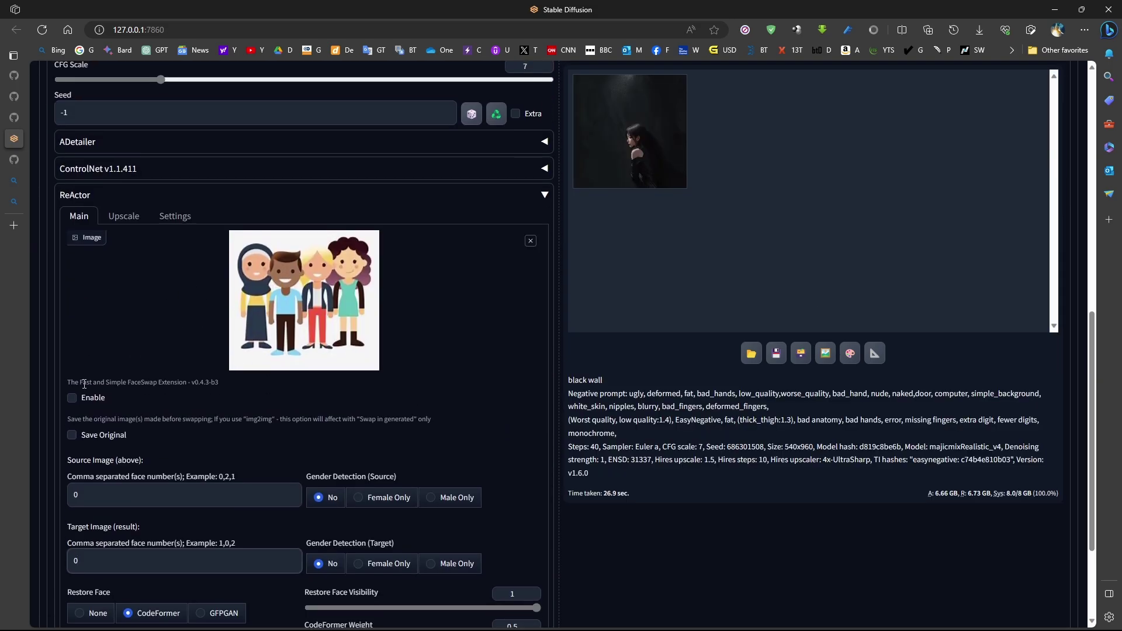
left_click(72, 398)
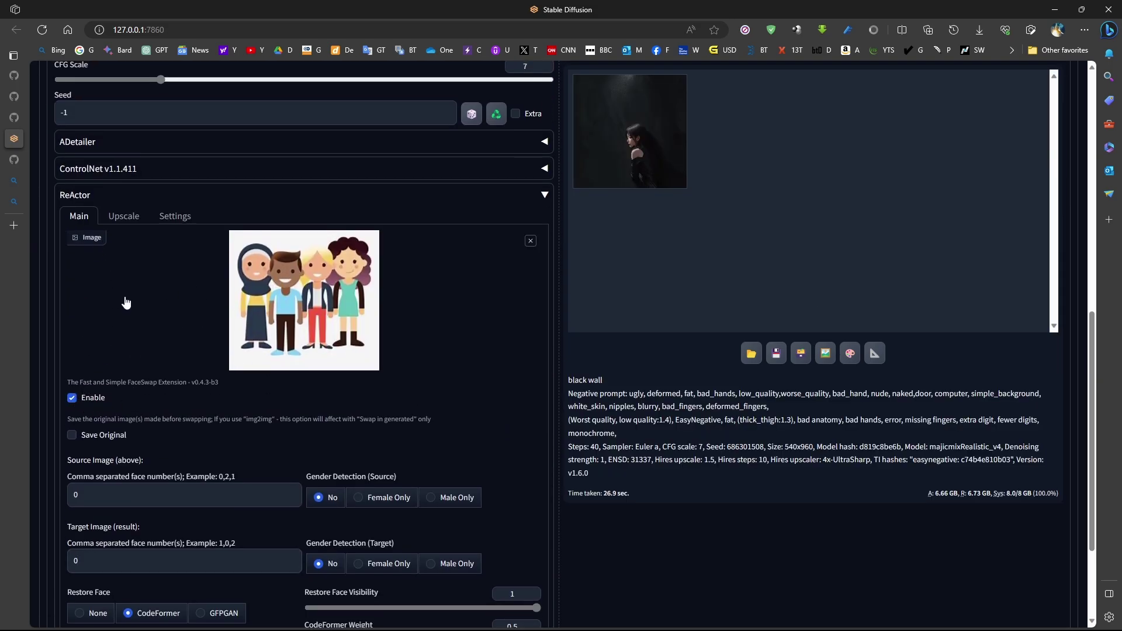
scroll(111, 432, "down", 2)
left_click(68, 405)
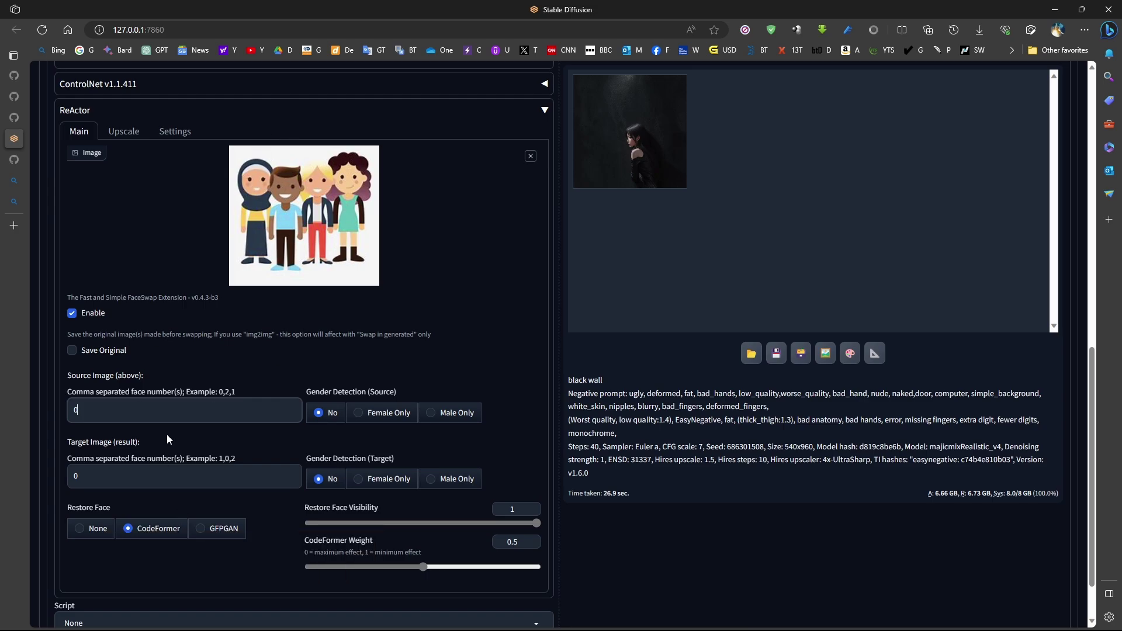
Enter face indices ',1,2,3' in the source face-number field, then select the target and source values.
type(",1,2,3")
double_click(75, 476)
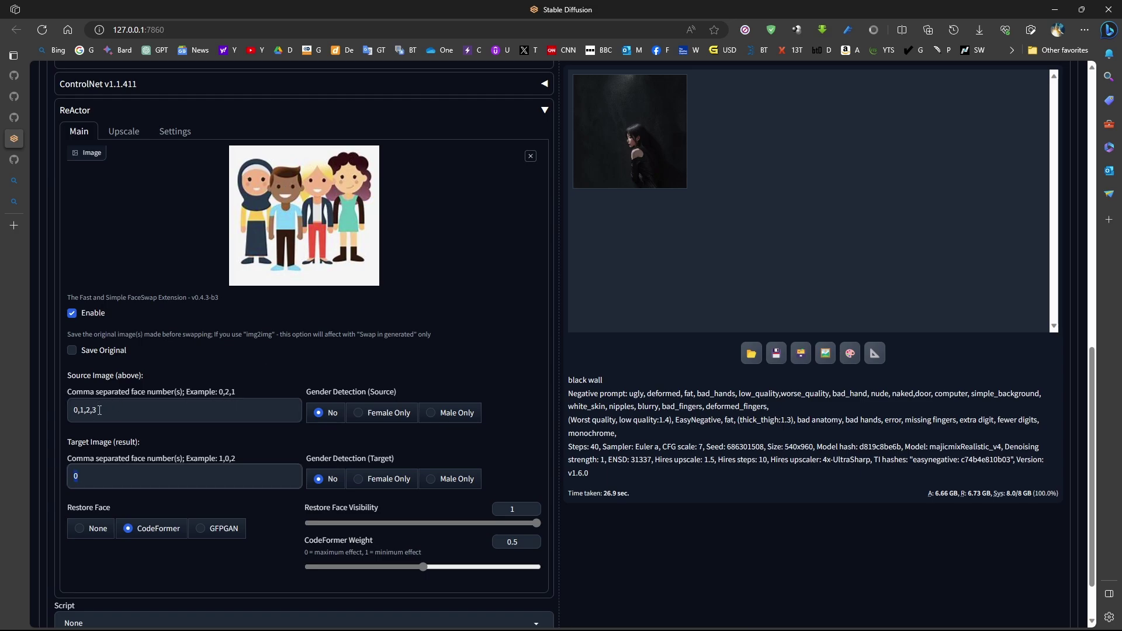
double_click(227, 417)
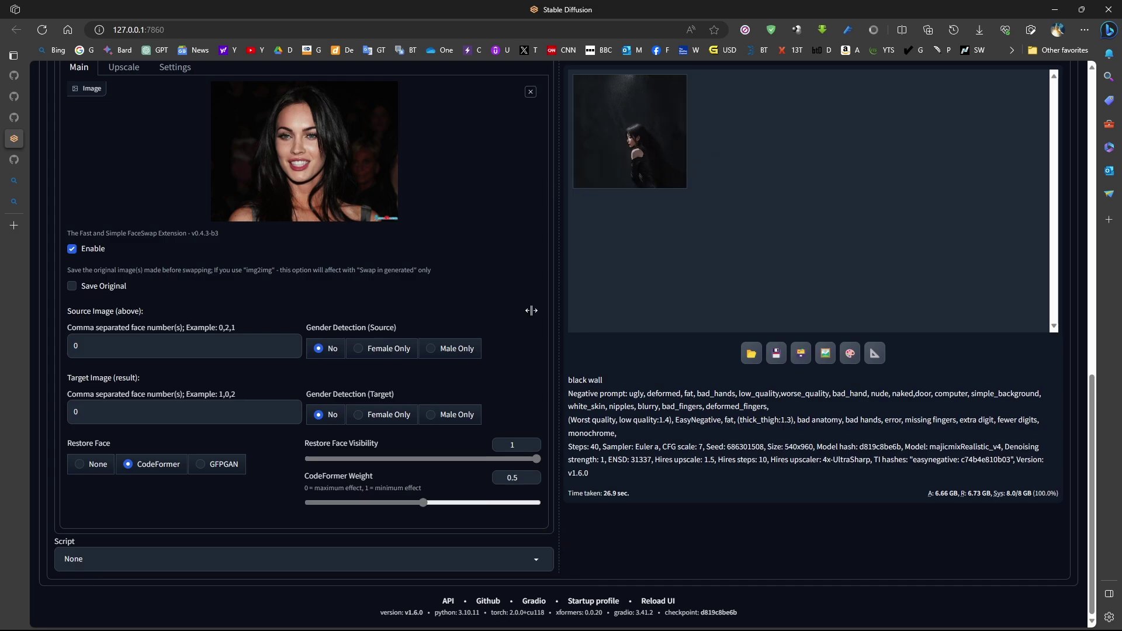
Switch source and target Gender Detection to Female Only and back to No, then view Upscale options.
left_click(363, 348)
scroll(362, 351, "up", 2)
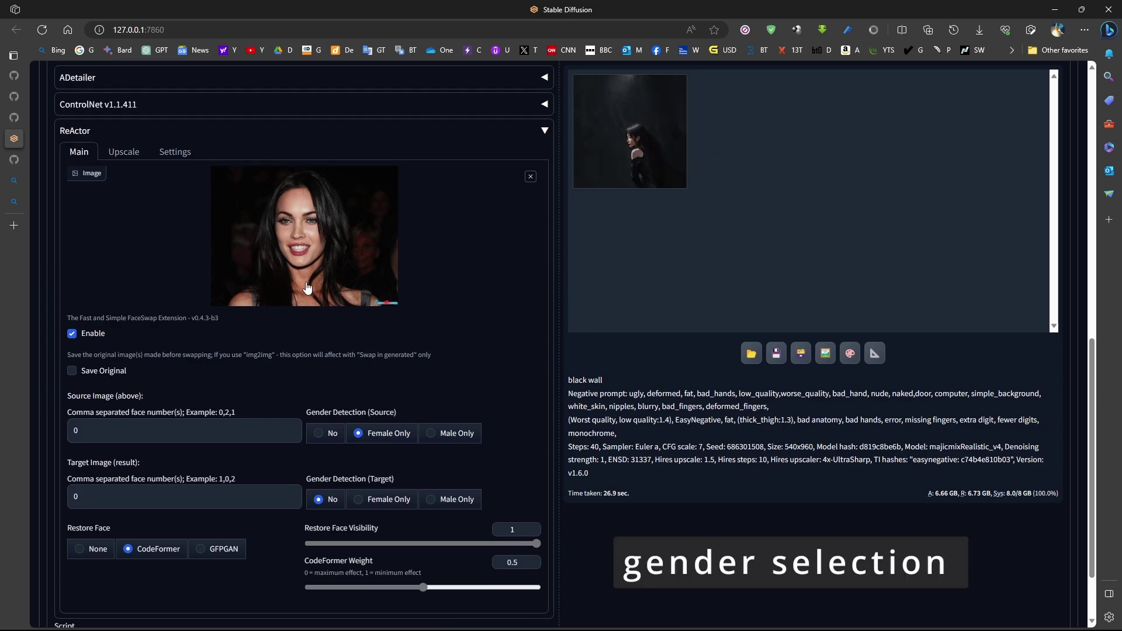
left_click(359, 501)
left_click(318, 434)
left_click(319, 499)
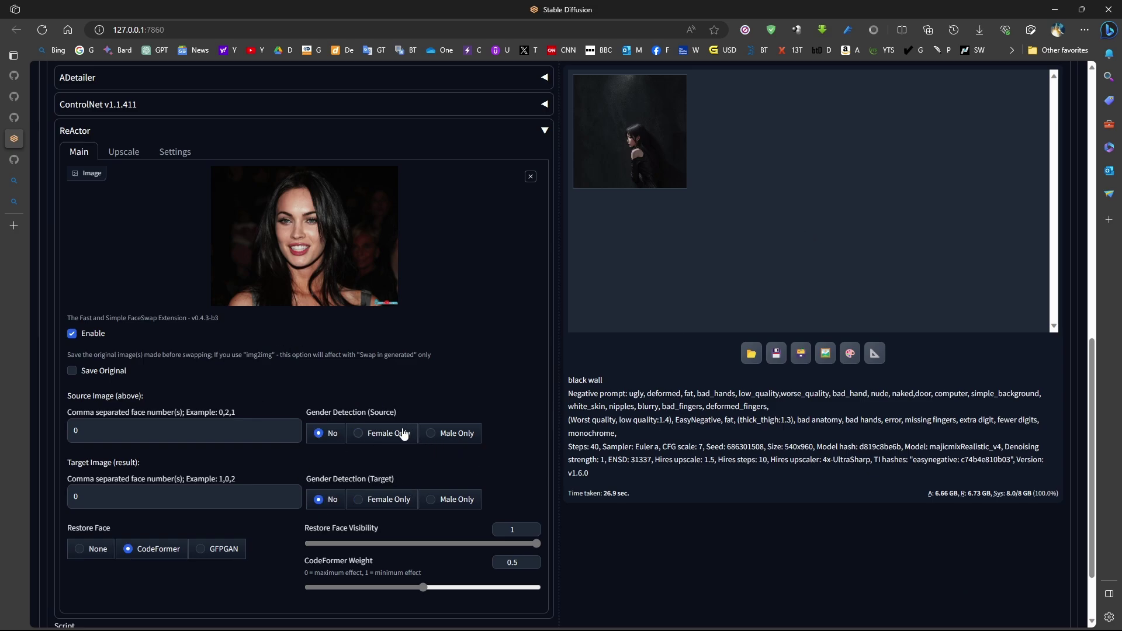
left_click(128, 152)
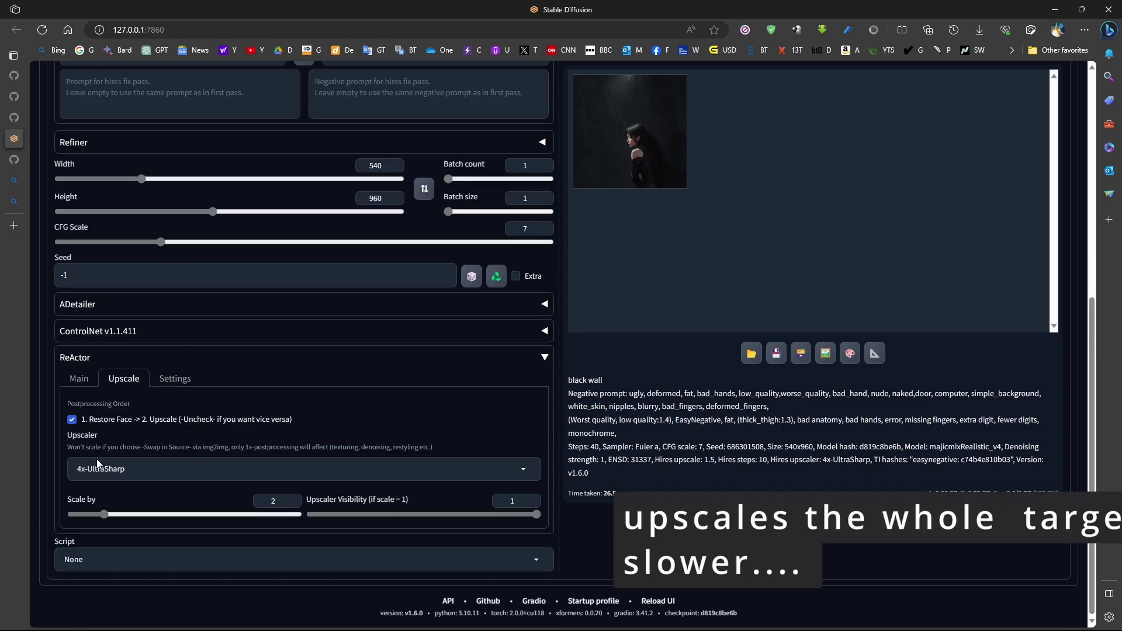
Keep 4x-UltraSharp as the upscaler at scale 2, then view ReActor's swap-model settings.
left_click(115, 468)
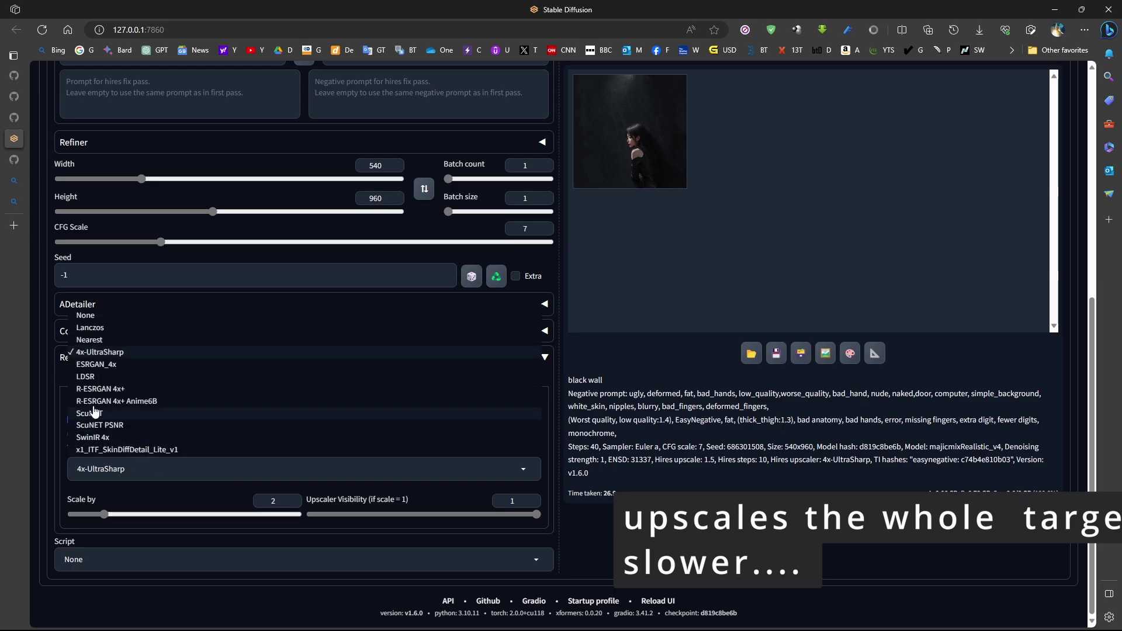
left_click(104, 352)
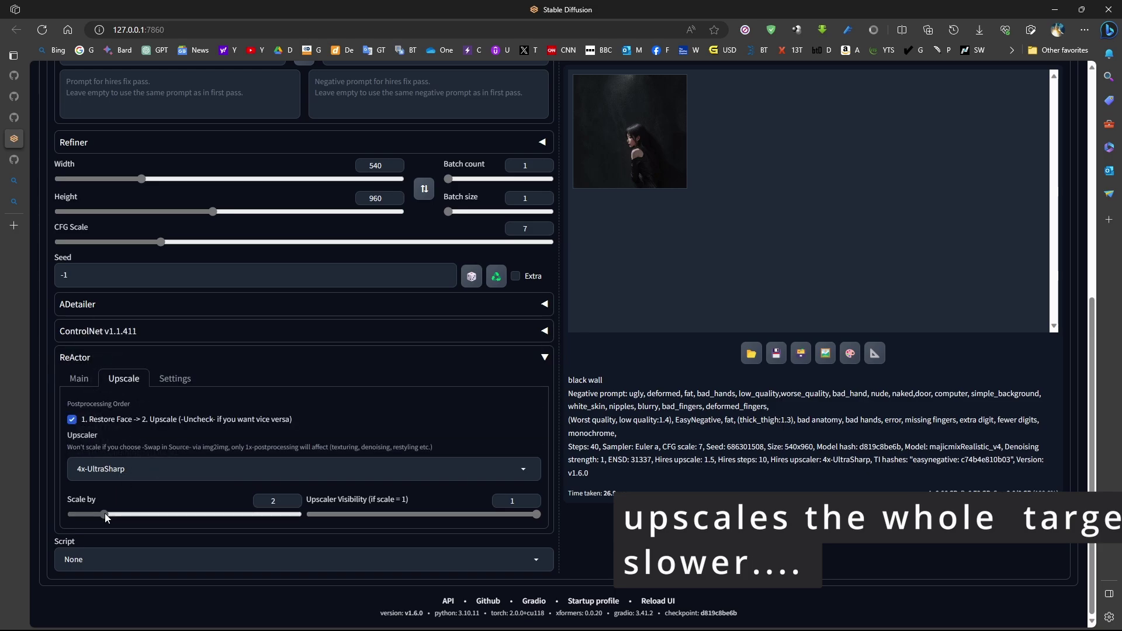
mouse_move(104, 515)
left_mouse_down()
mouse_move(144, 518)
mouse_move(107, 517)
left_mouse_up()
left_click(175, 378)
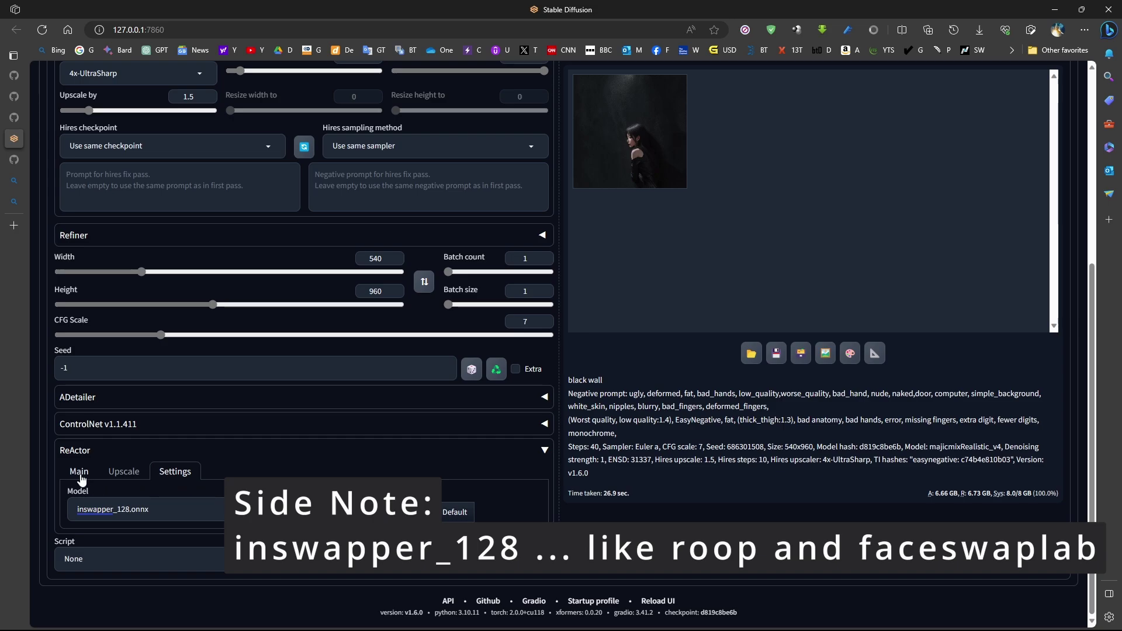
Check the inswapper_128.onnx model list, then view the spacesuit woman image full-size.
left_click(78, 510)
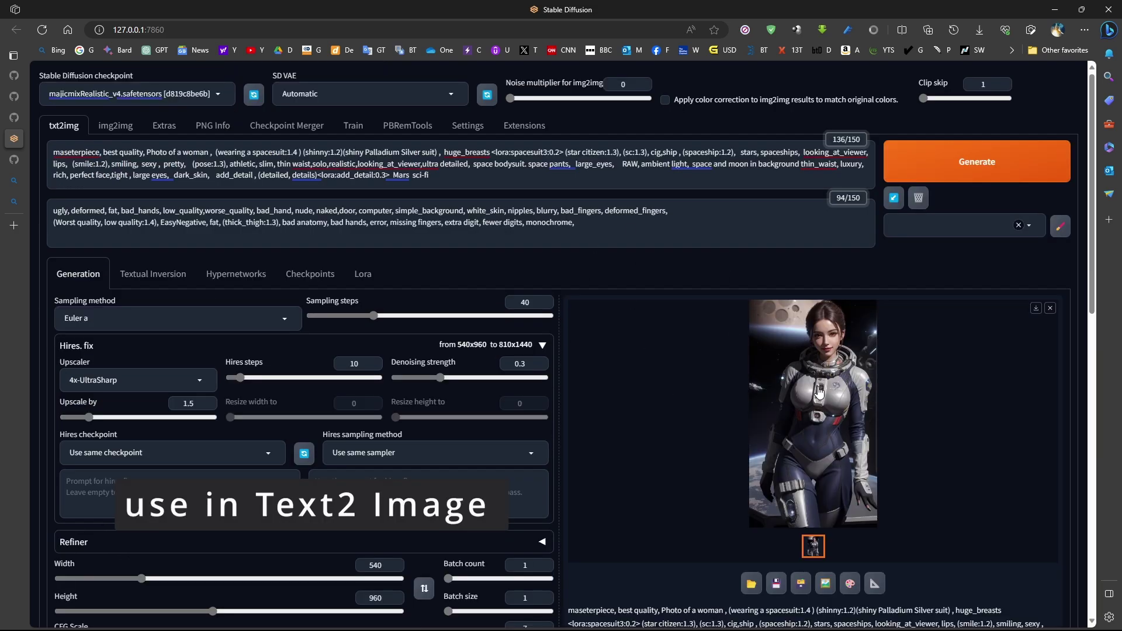
left_click(802, 381)
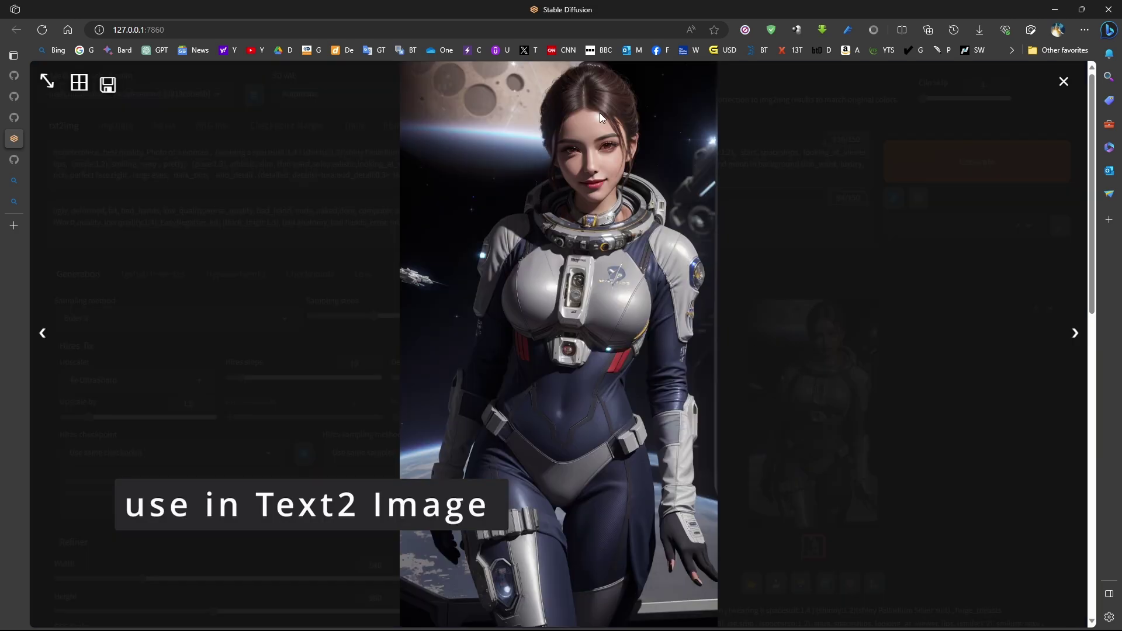
Enable ReActor face swap, generate a new space-suit portrait, and preview the result full-size.
left_click(633, 292)
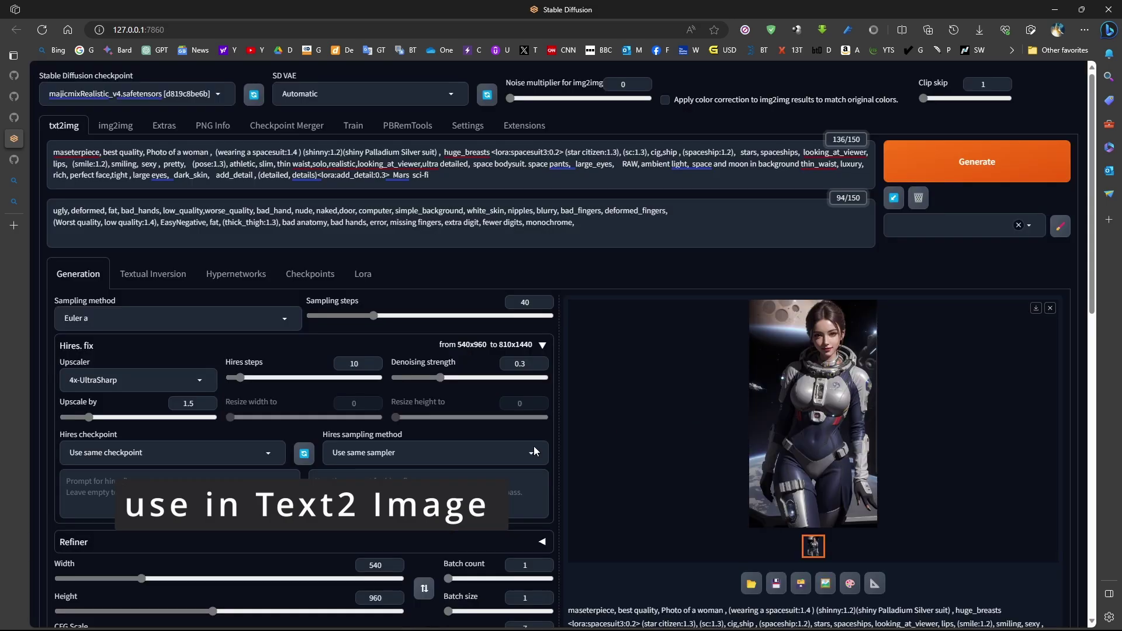
scroll(205, 533, "down", 7)
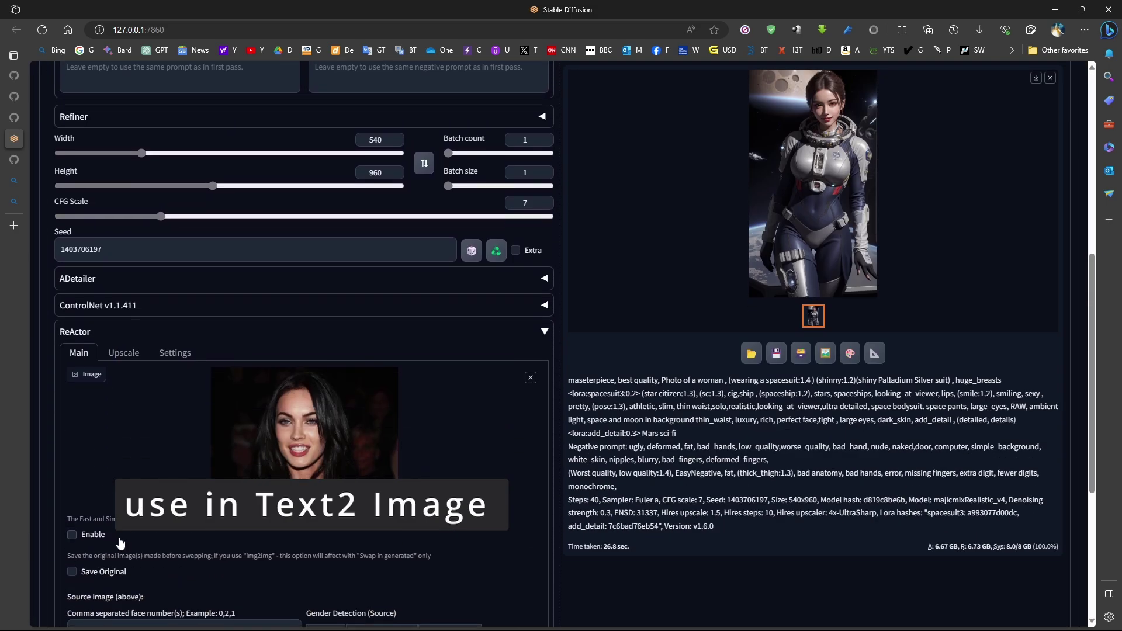
left_click(73, 535)
scroll(537, 439, "up", 7)
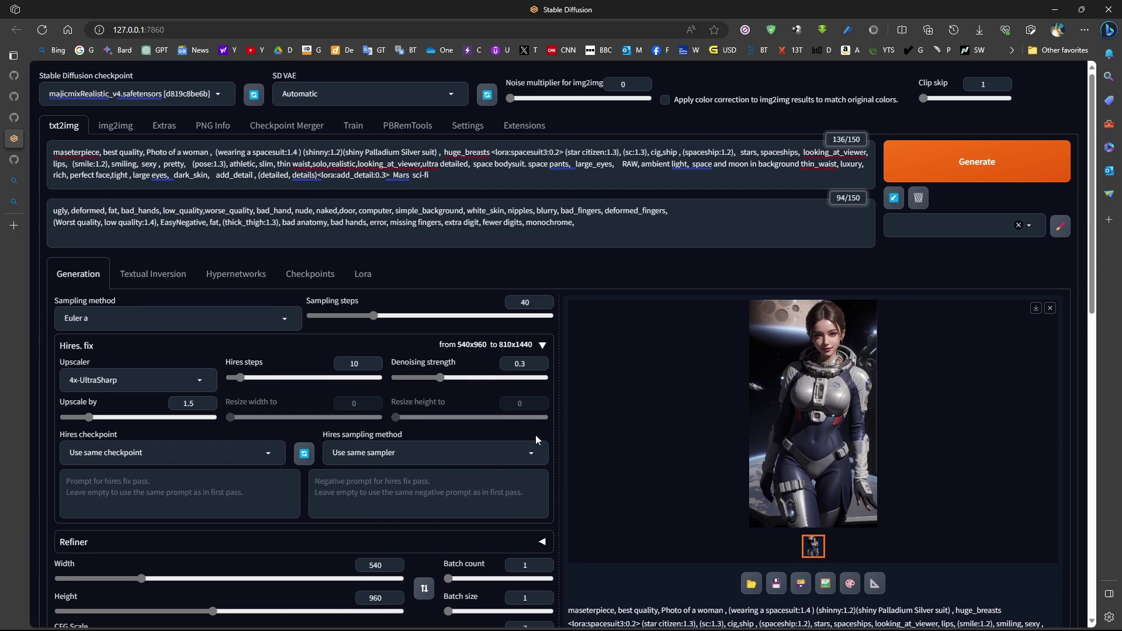
left_click(929, 169)
left_click(868, 369)
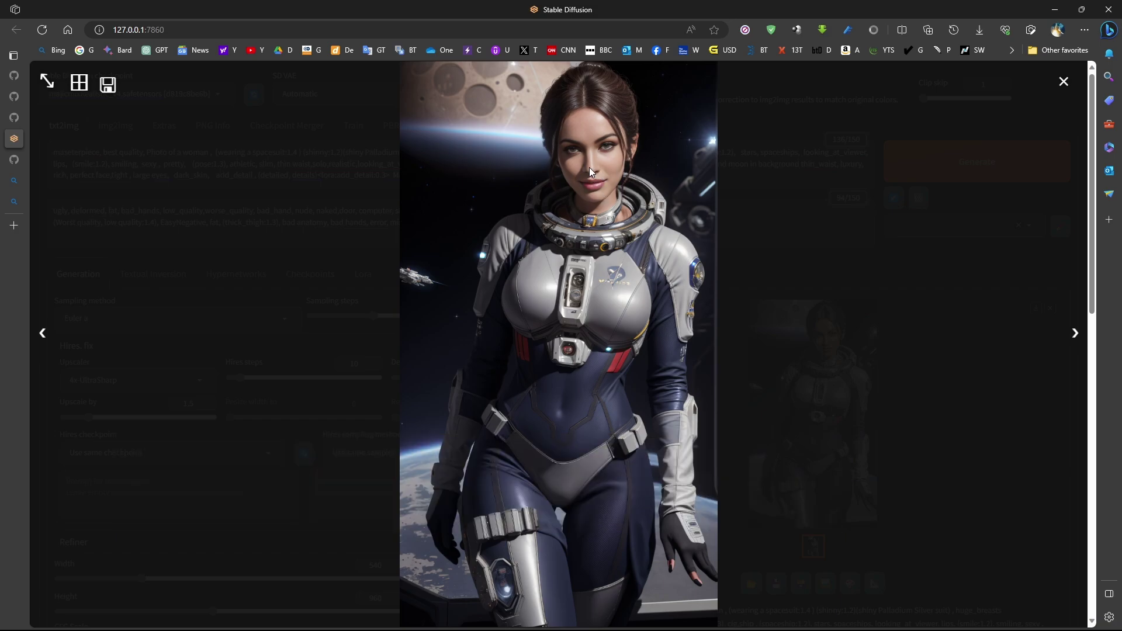
left_click(684, 258)
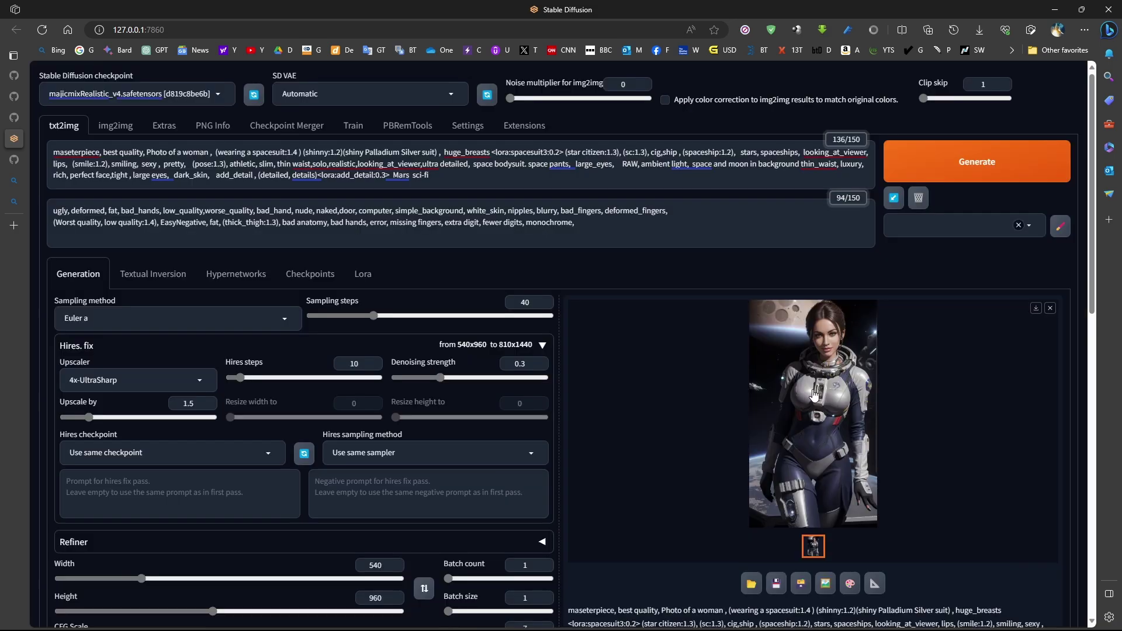
Paste the space-suit image into img2img and set Denoising strength to 0.
left_click(108, 135)
key("ctrl+v")
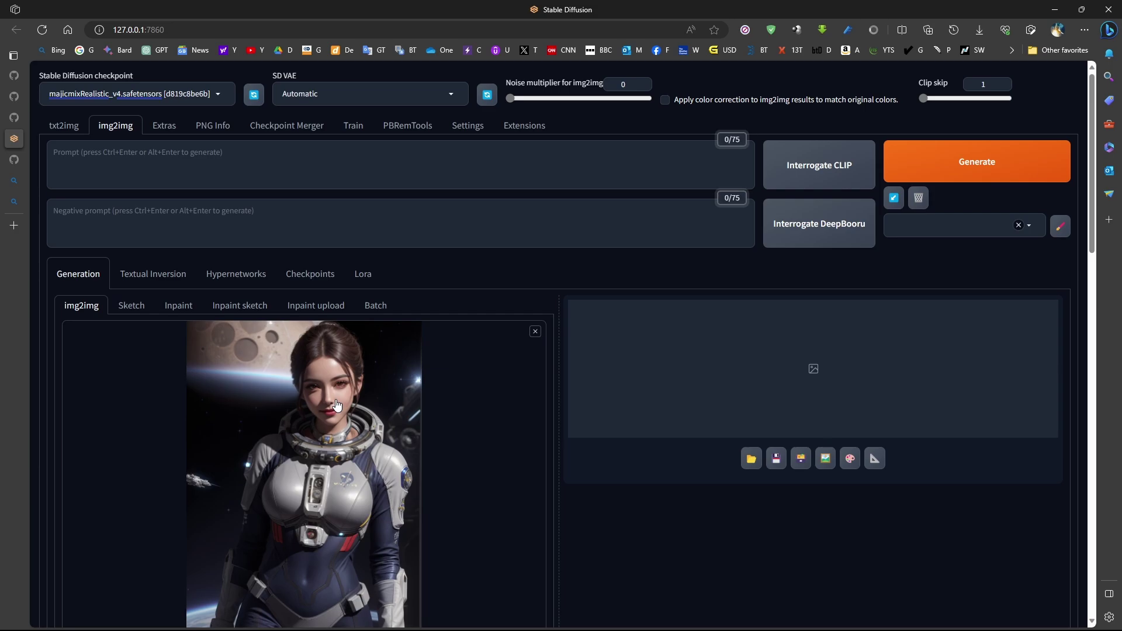
scroll(337, 405, "down", 3)
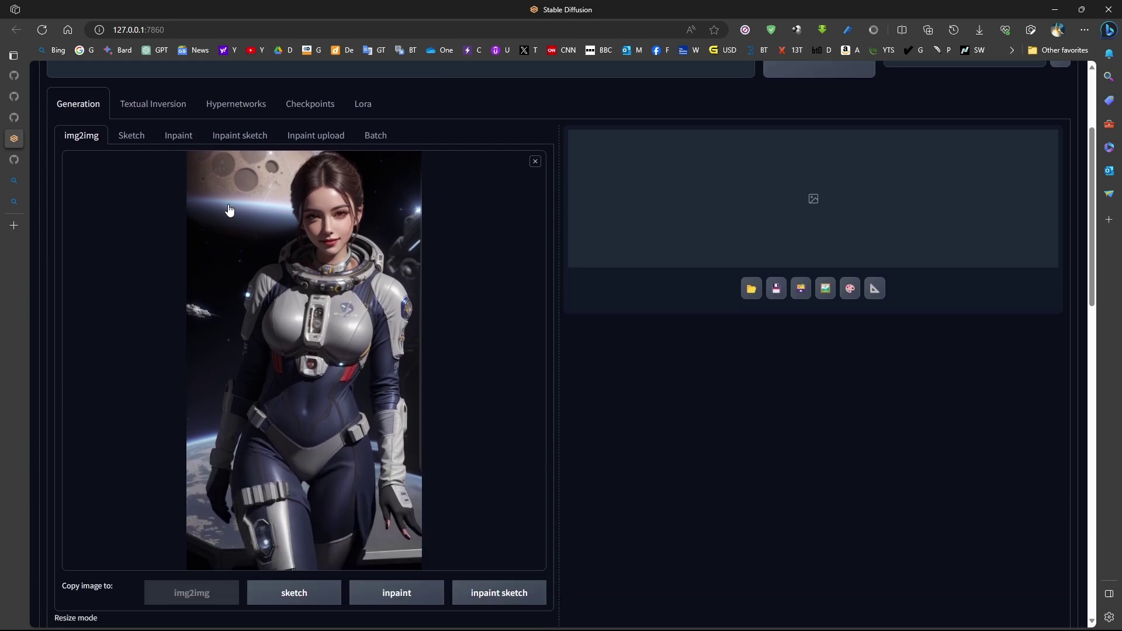
scroll(230, 211, "down", 7)
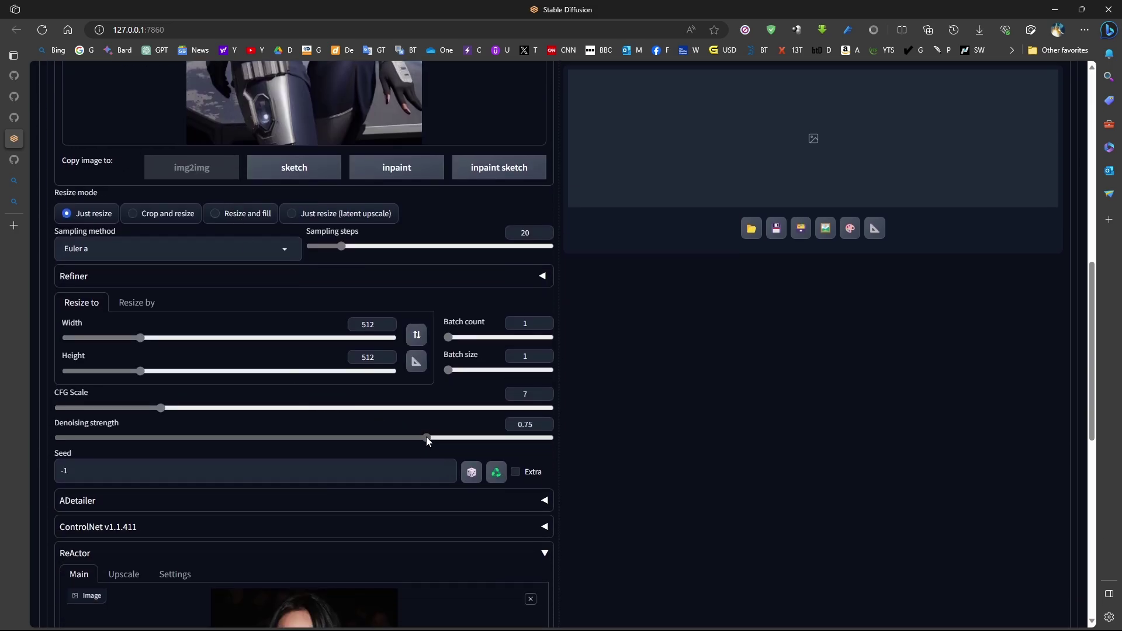
left_click_drag(425, 436, 49, 439)
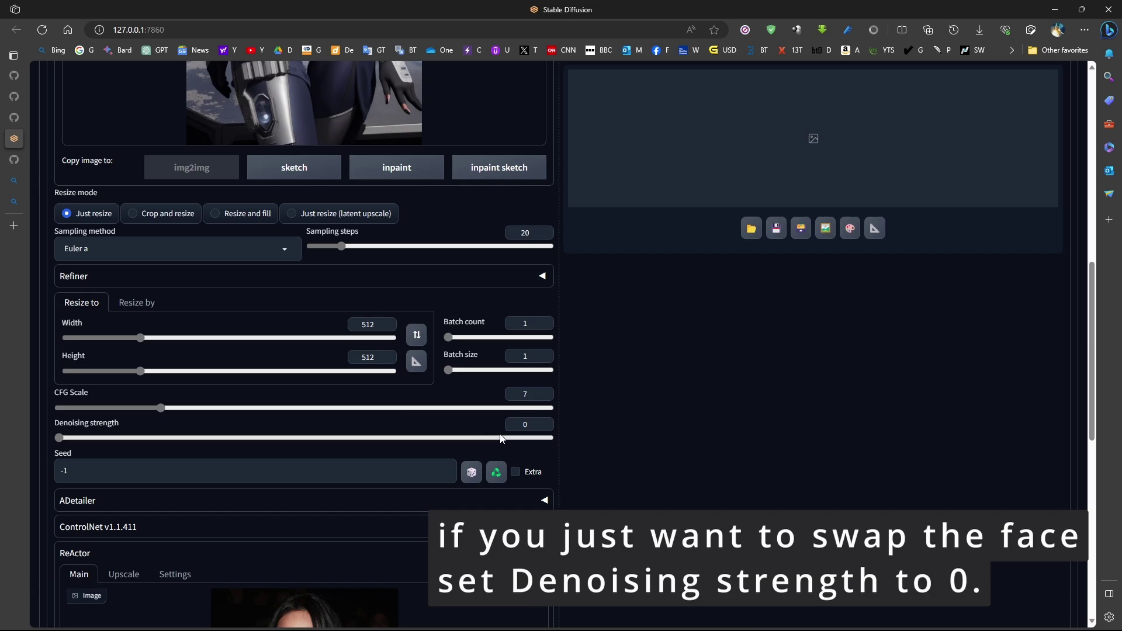
Review the img2img settings and focus the empty prompt field.
scroll(512, 433, "up", 10)
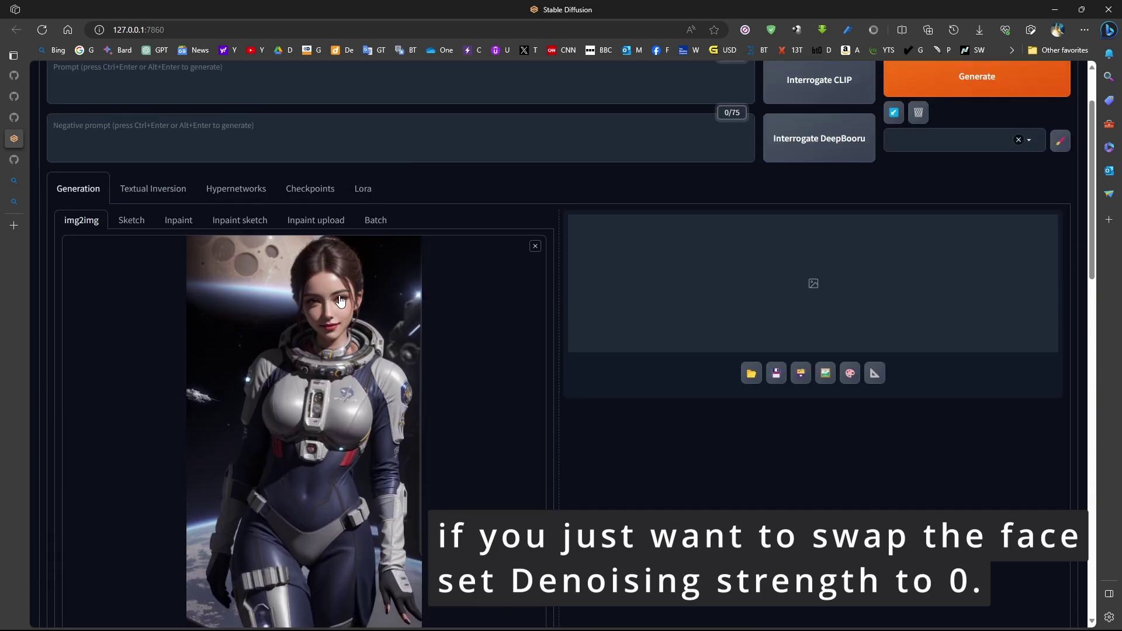
scroll(203, 494, "down", 6)
scroll(146, 532, "down", 3)
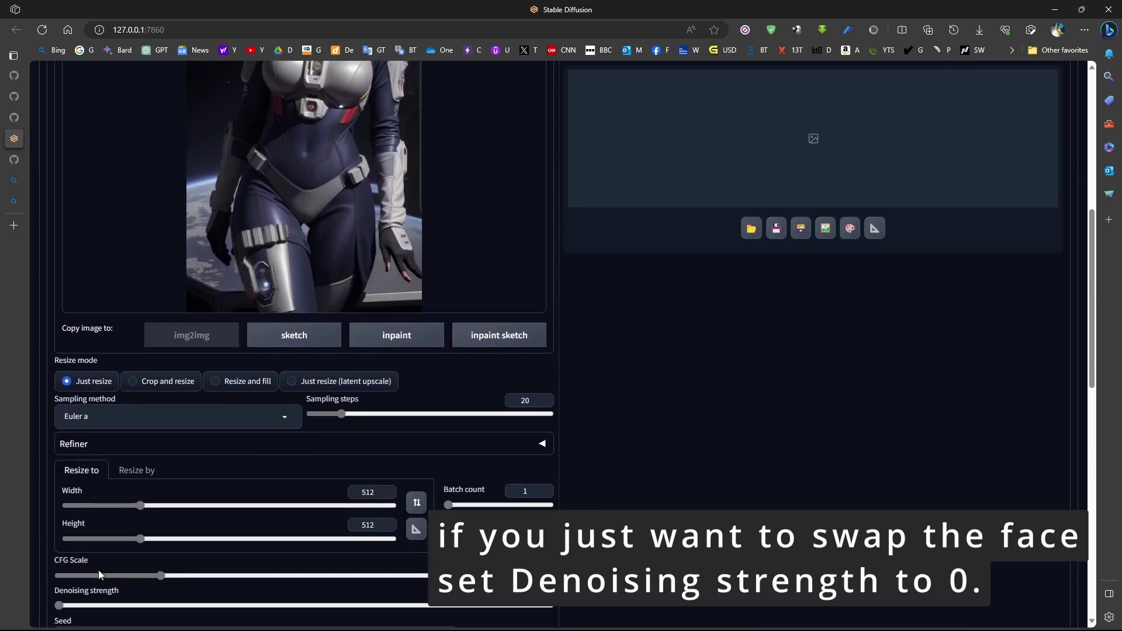
scroll(170, 435, "up", 9)
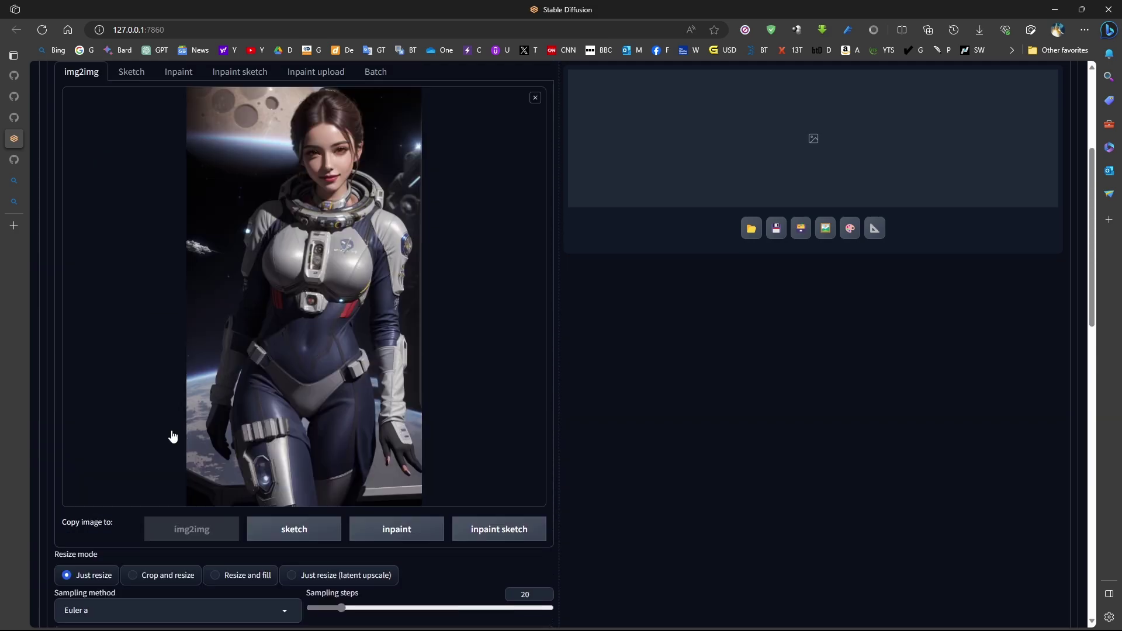
left_click(193, 183)
scroll(230, 290, "down", 10)
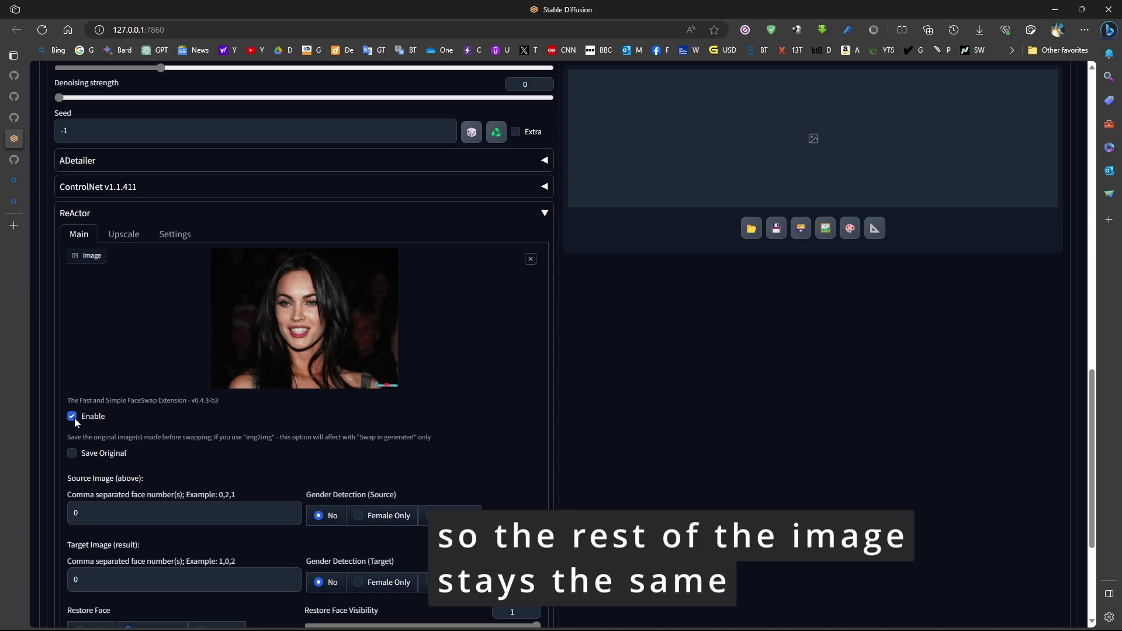
Match the img2img output size to the input image, 808x1440.
scroll(283, 450, "up", 6)
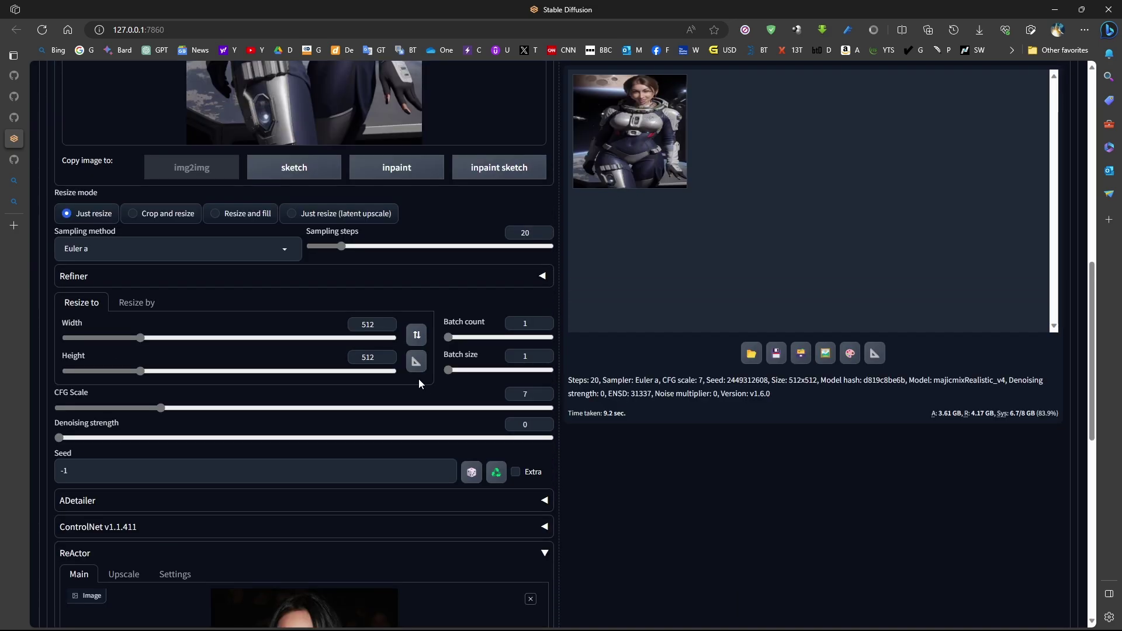
left_click(415, 363)
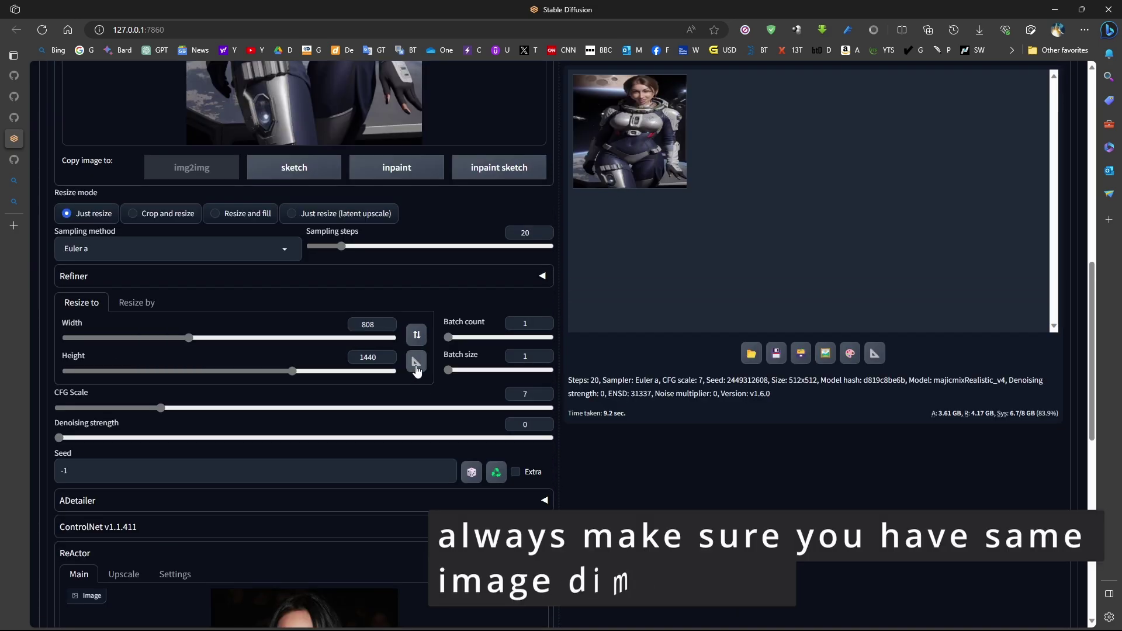
scroll(384, 320, "up", 1)
scroll(386, 322, "up", 4)
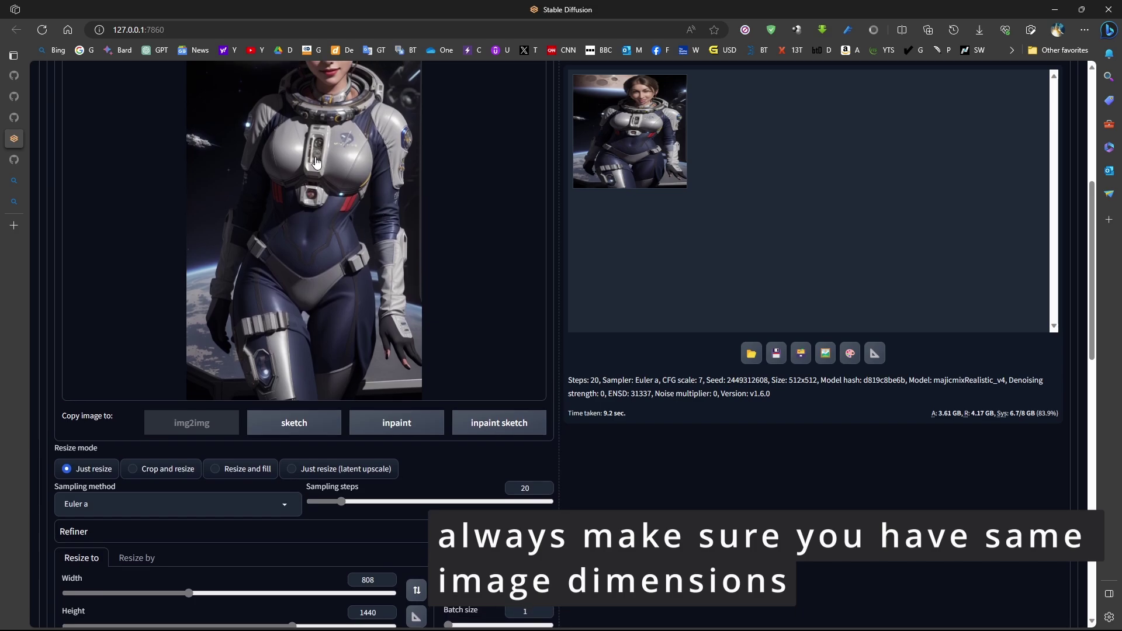
scroll(425, 317, "up", 6)
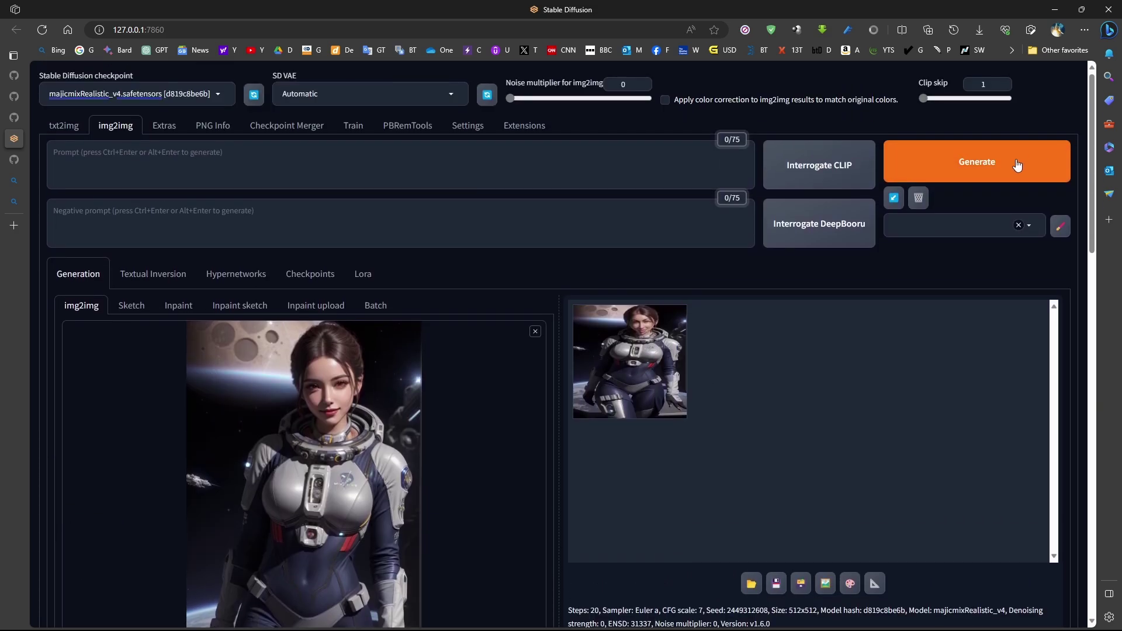
Generate the face-swapped astronaut image and preview it full-size.
left_click(1019, 166)
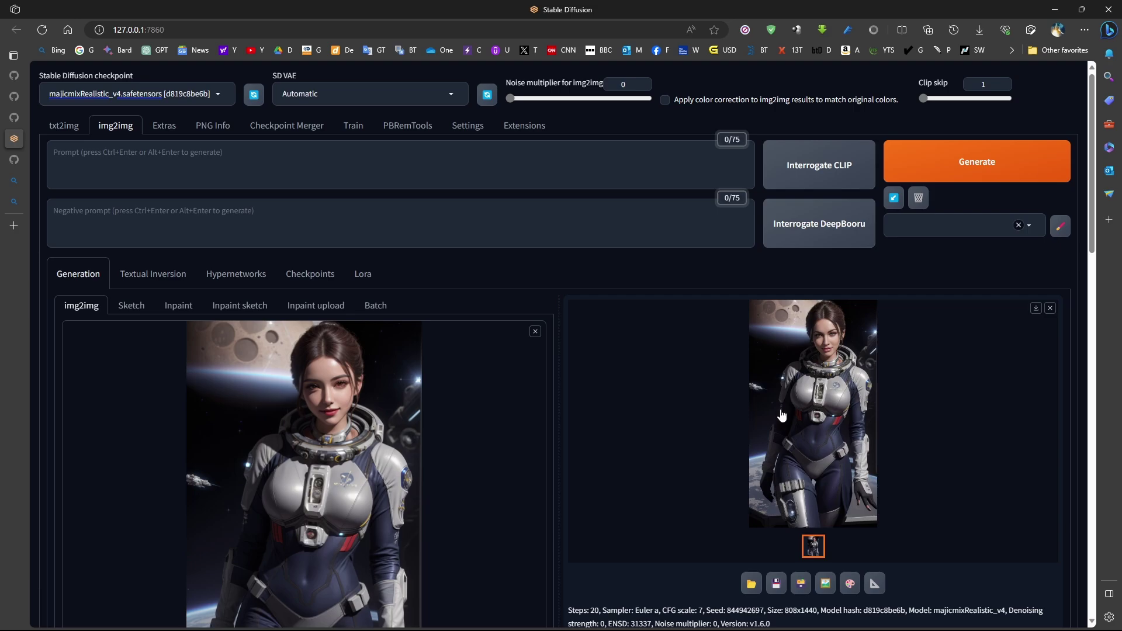
left_click(753, 335)
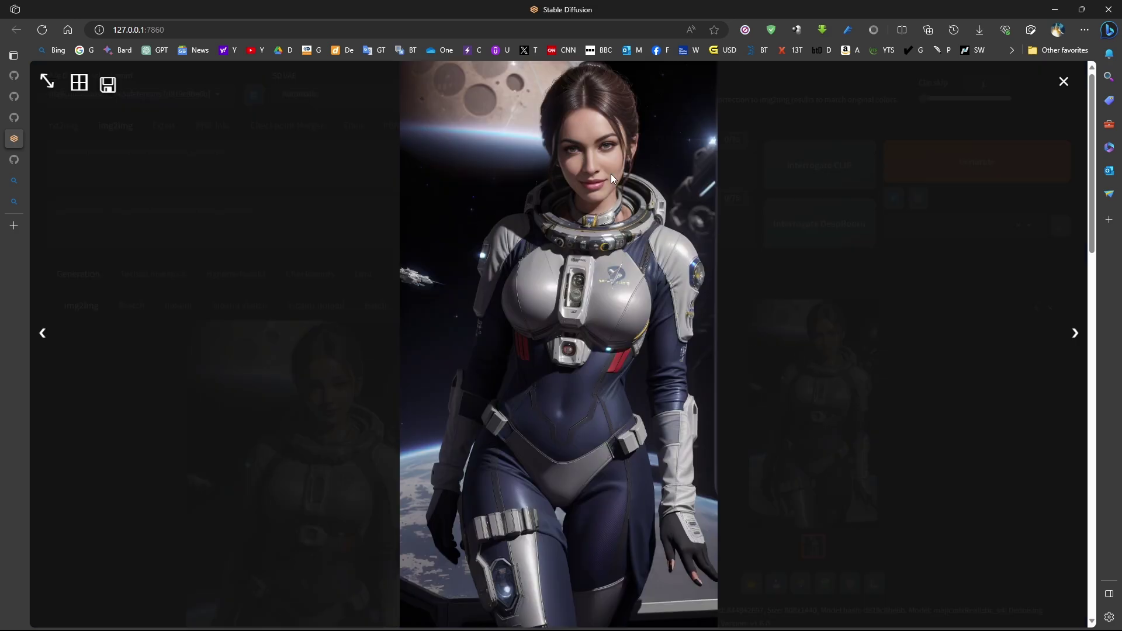
left_click(671, 280)
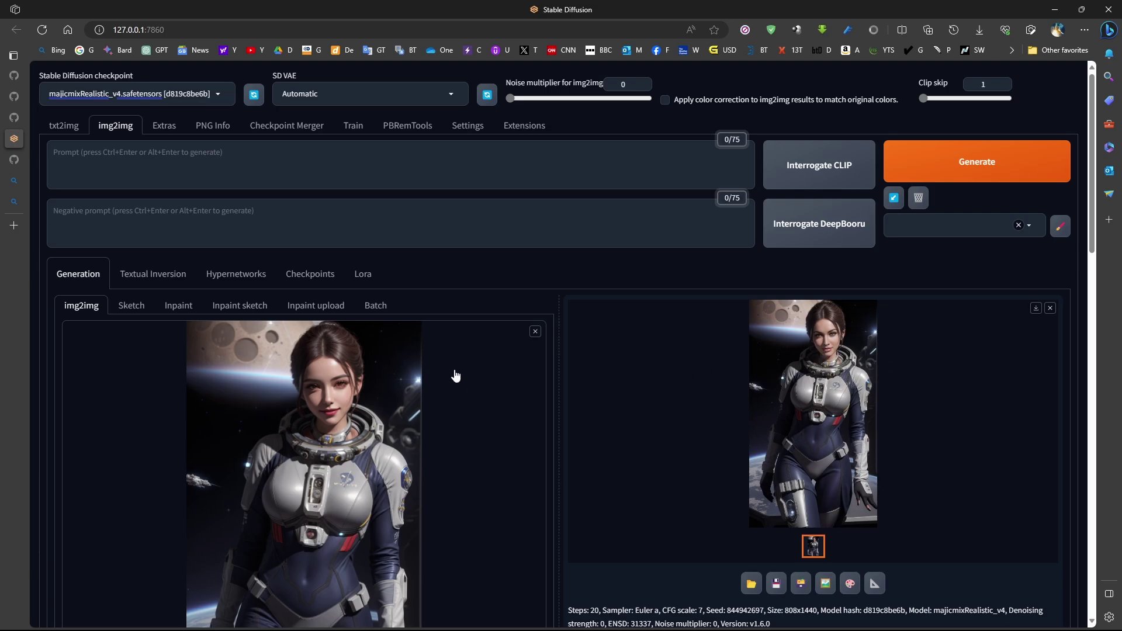
Switch img2img to Batch mode and select the empty Input and Output directory fields.
left_click(376, 307)
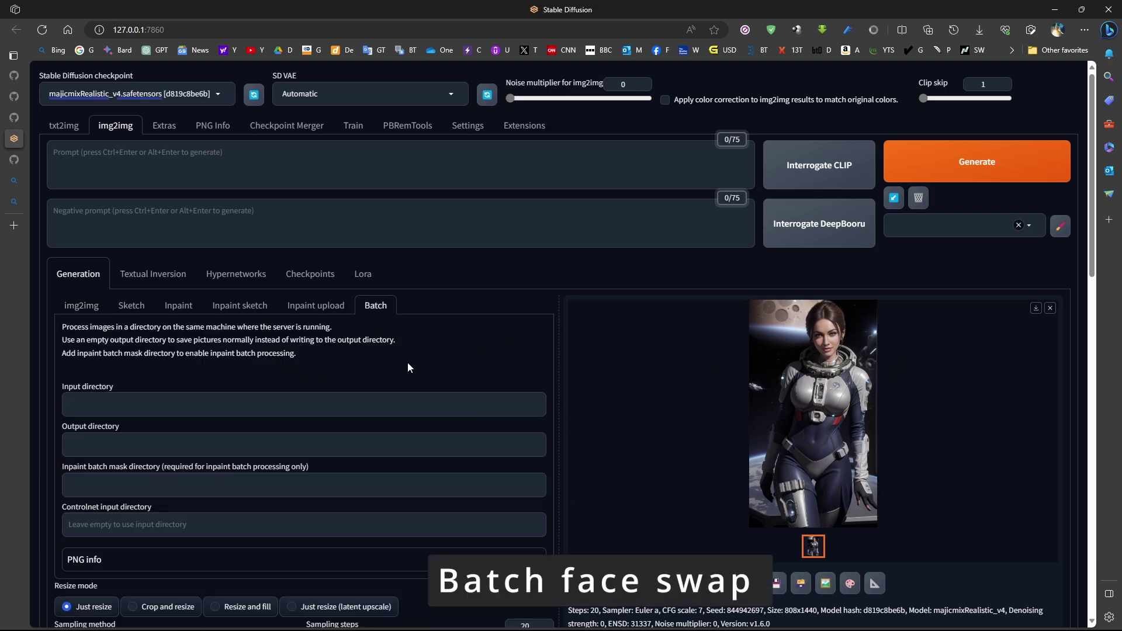
left_click(103, 404)
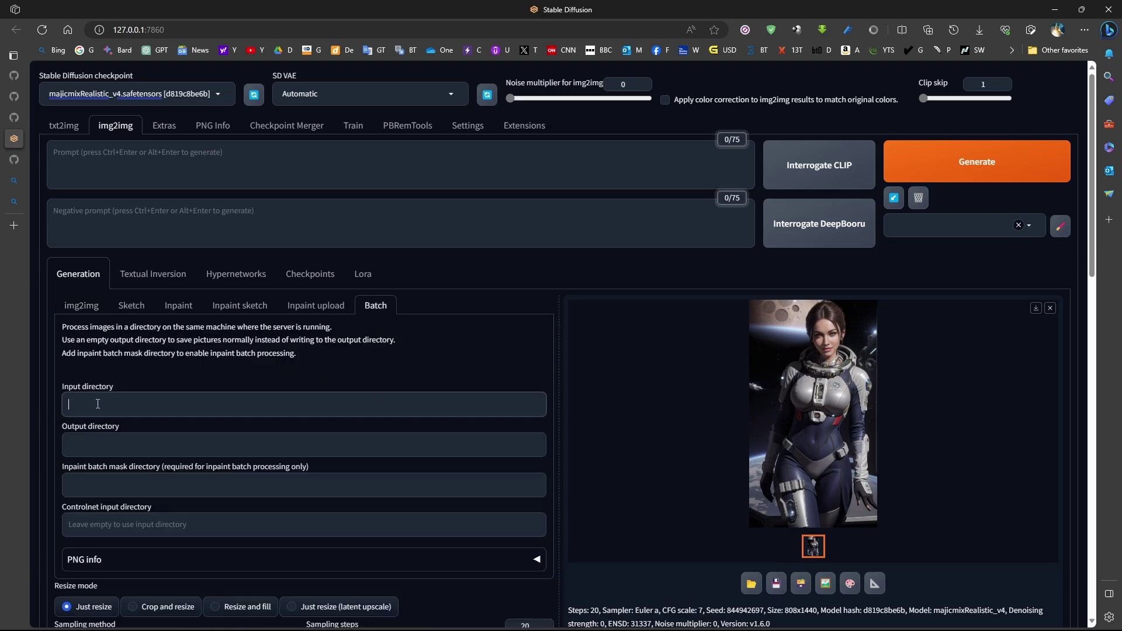
left_click(106, 447)
scroll(105, 448, "down", 10)
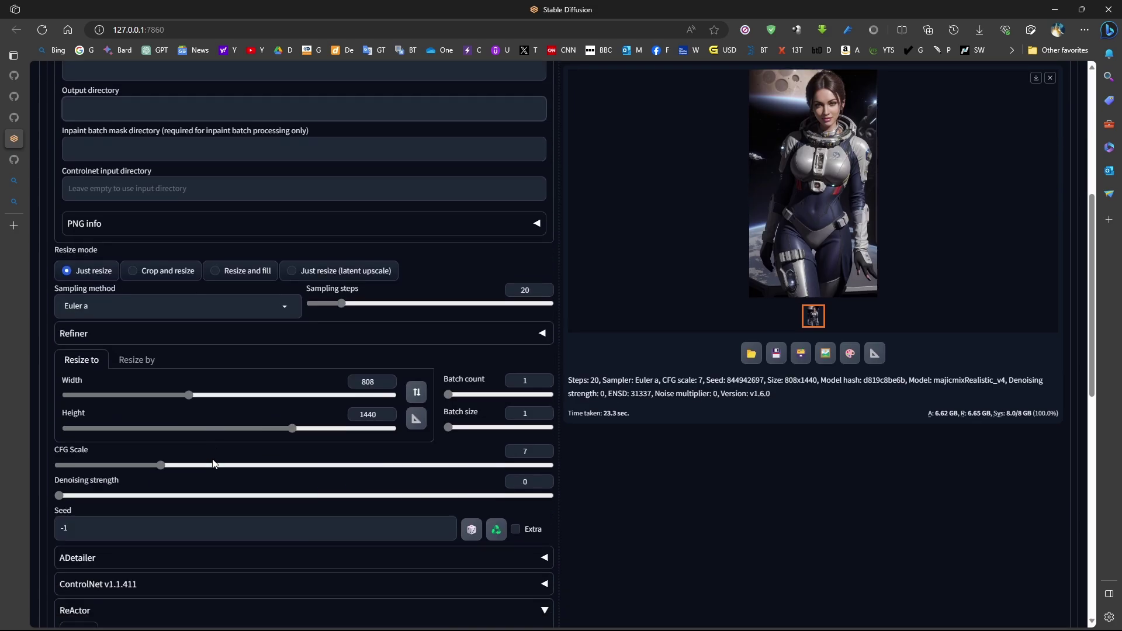
scroll(281, 485, "up", 10)
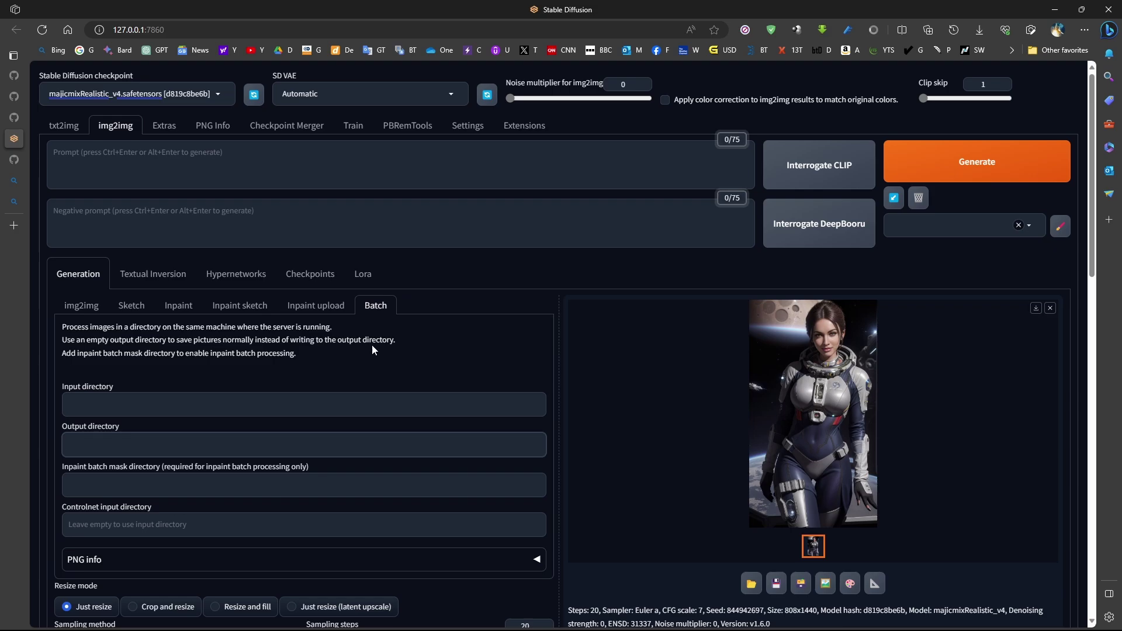
Add the video to the Resolve timeline, changing the timeline frame rate to match the clip.
left_click(250, 444)
scroll(249, 442, "down", 2)
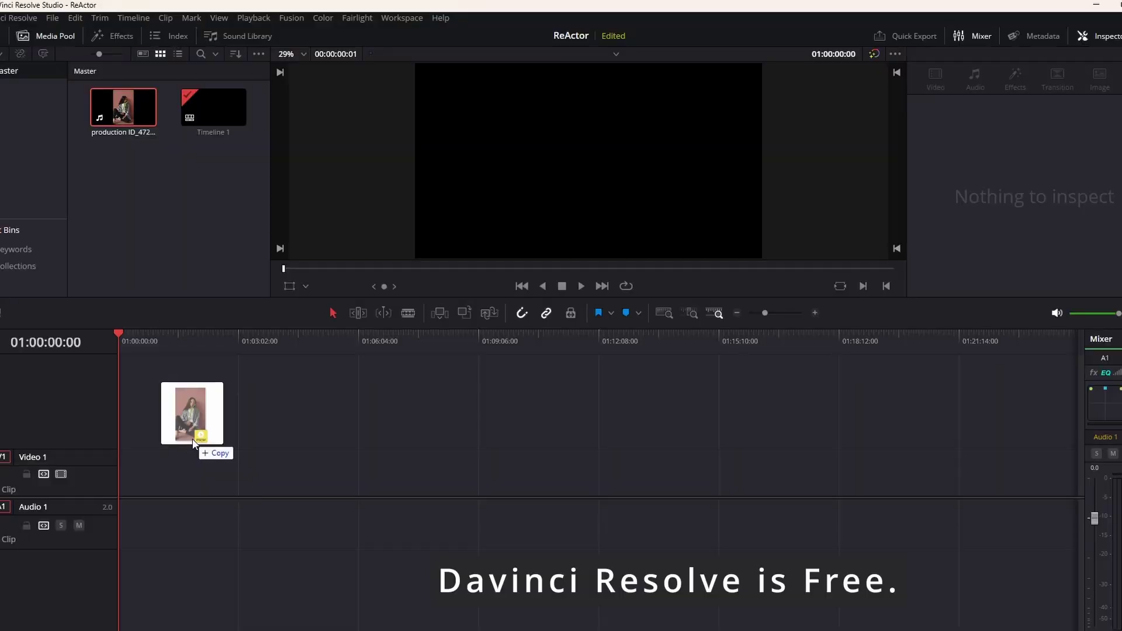
mouse_move(193, 442)
left_mouse_down()
mouse_move(217, 446)
mouse_move(171, 437)
mouse_move(178, 472)
mouse_move(124, 467)
left_mouse_up()
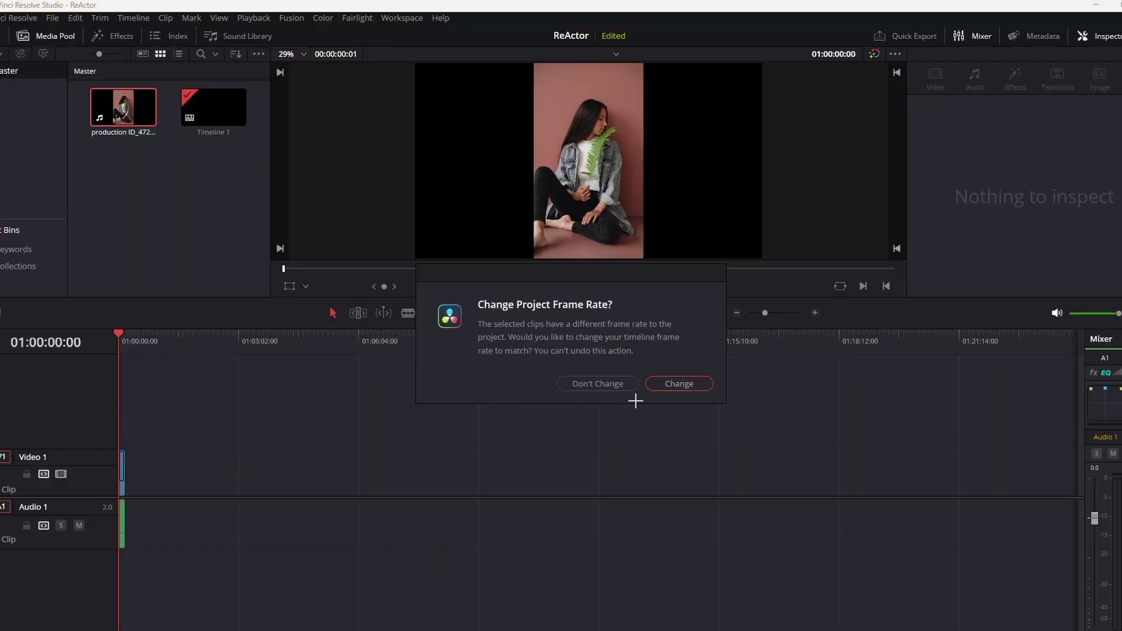
left_click(673, 384)
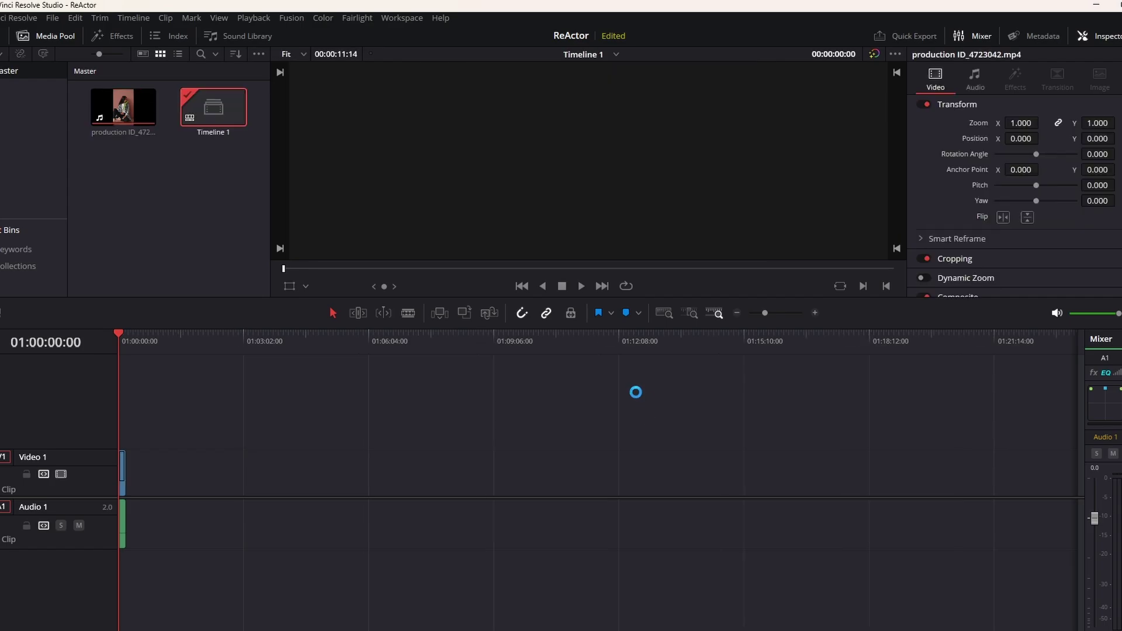
On the Deliver page, set the export format to JPEG with 90% compression.
left_click(770, 618)
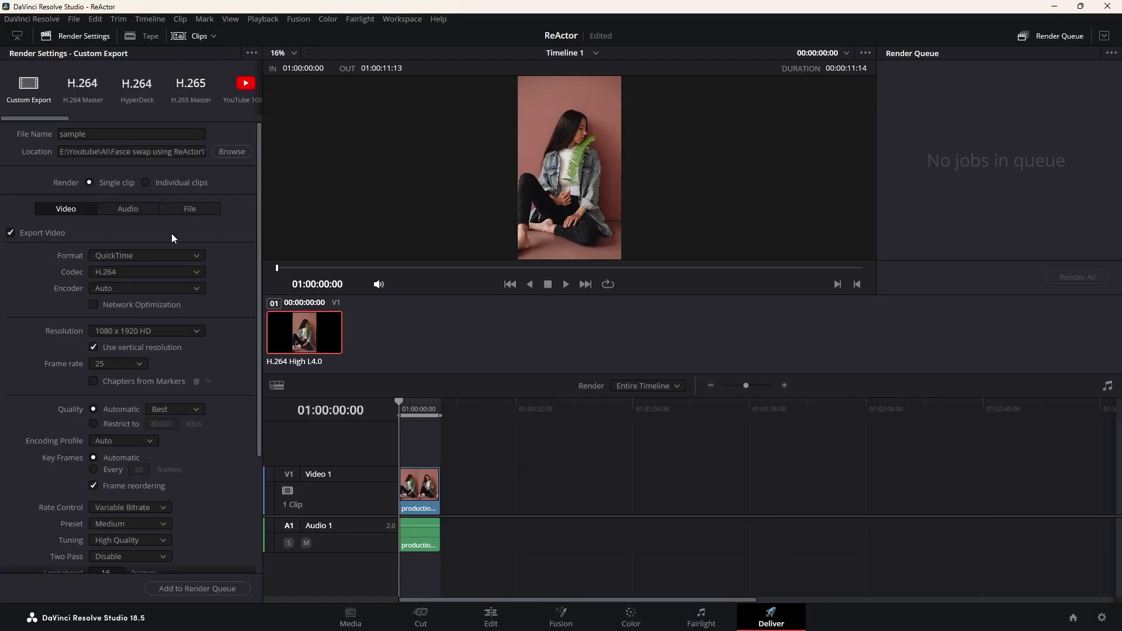
left_click(145, 256)
left_click(114, 386)
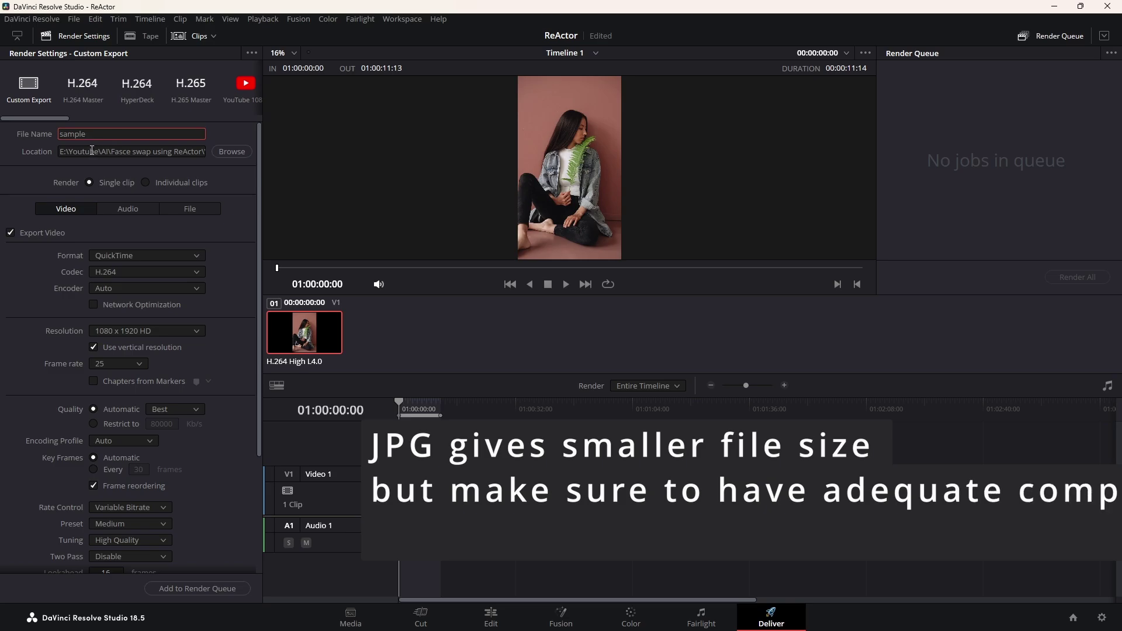
left_click(115, 258)
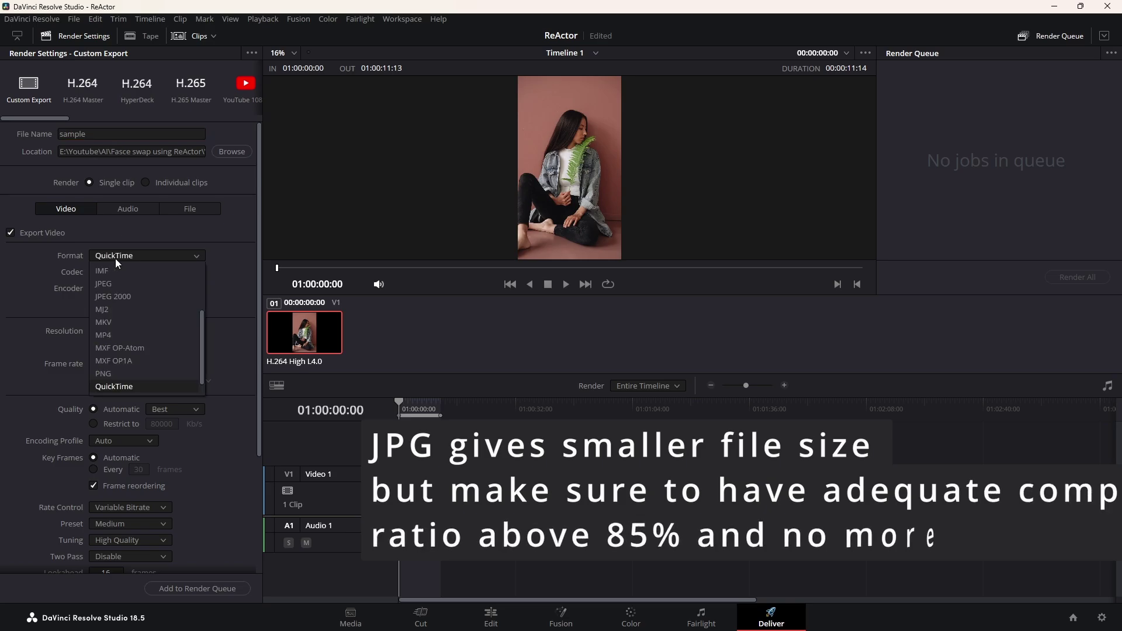
left_click(121, 374)
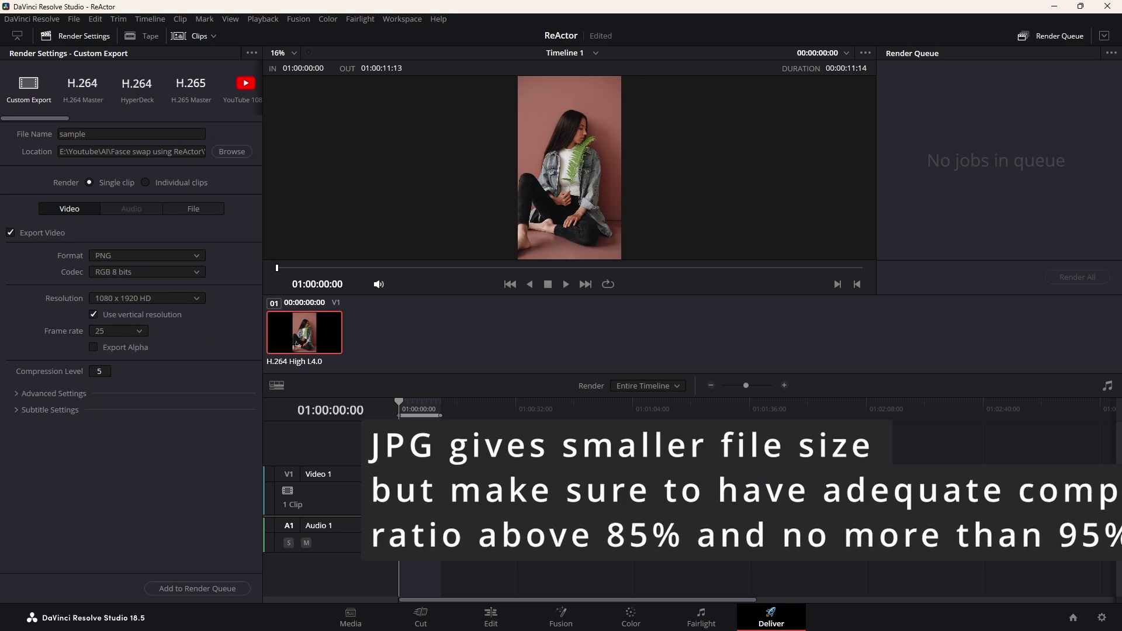
left_click(107, 374)
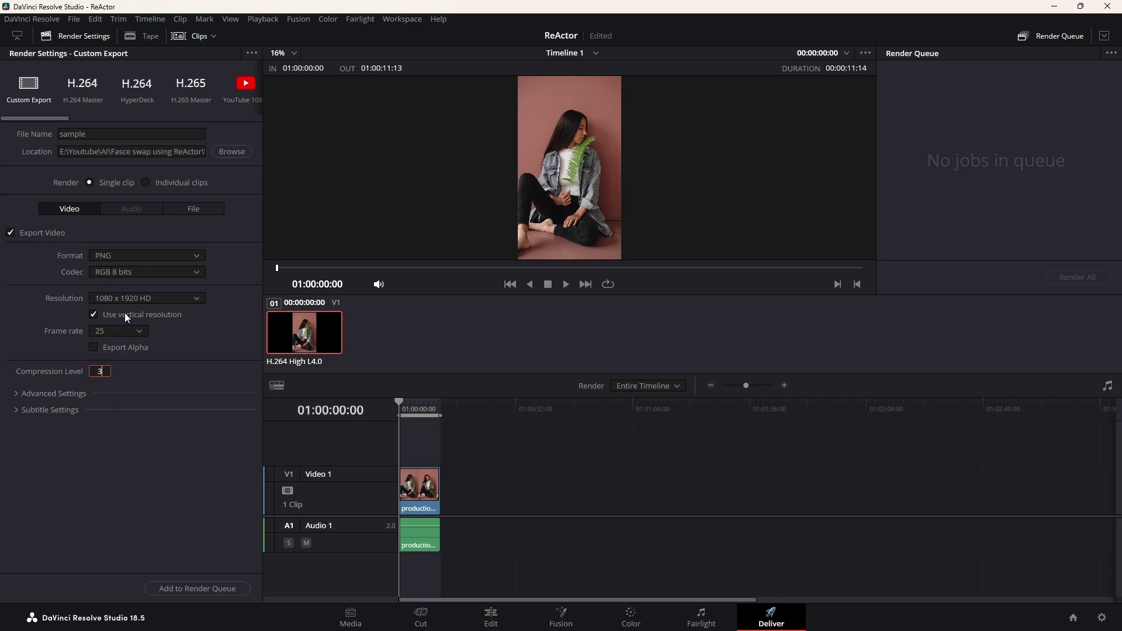
left_click(117, 257)
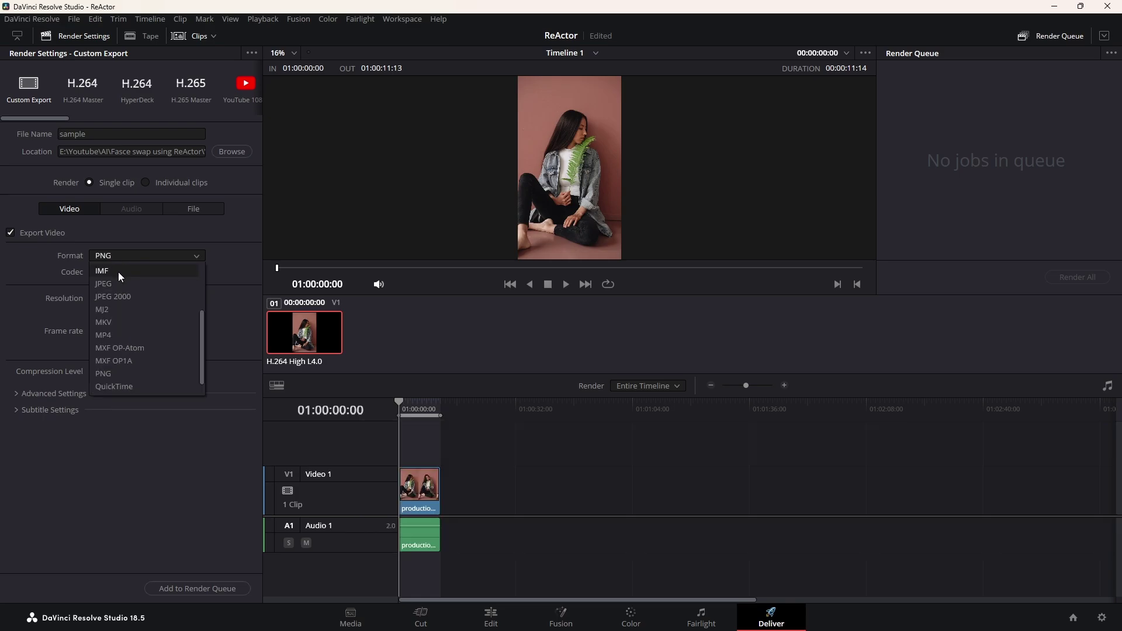
left_click(111, 285)
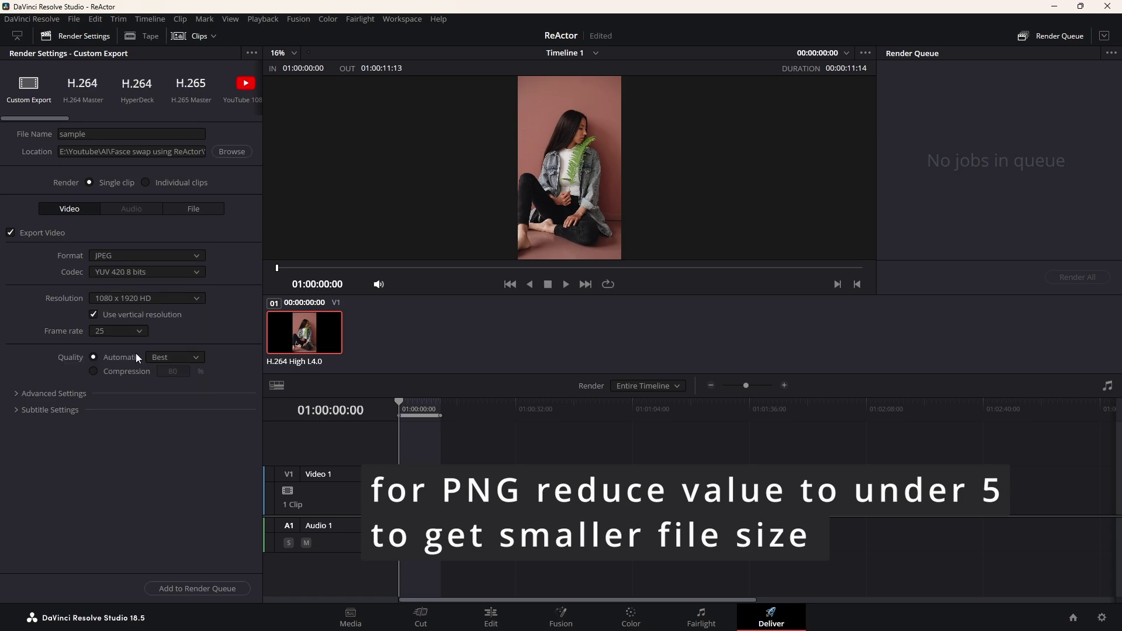
left_click(128, 372)
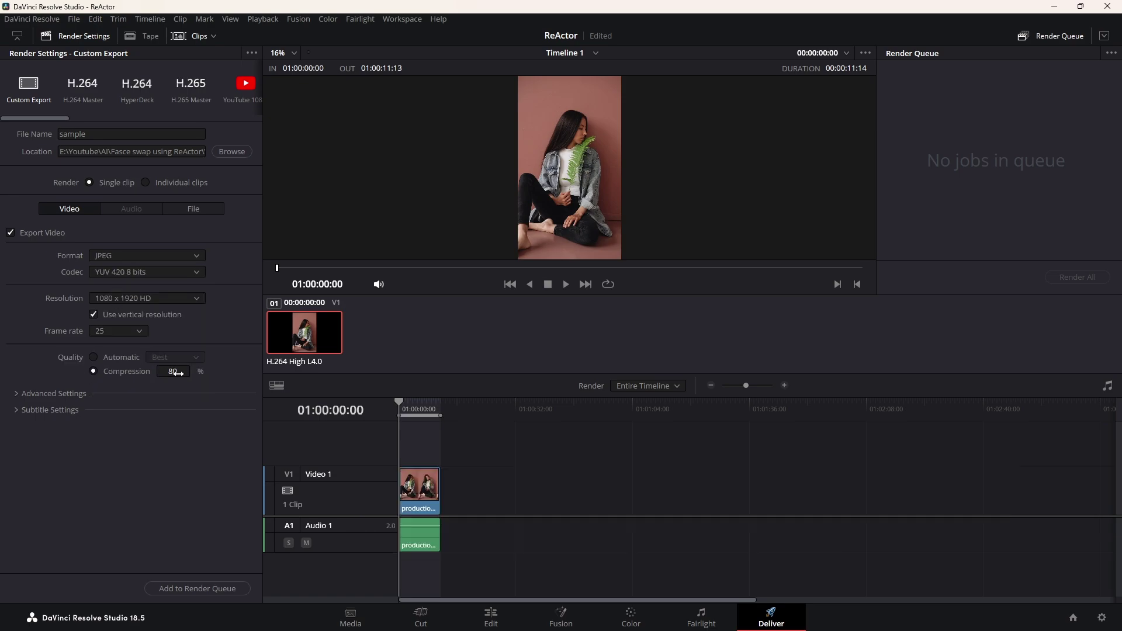
left_click(173, 371)
Add the JPEG export to the render queue and render it as Job 1.
left_click(205, 586)
left_click(1098, 281)
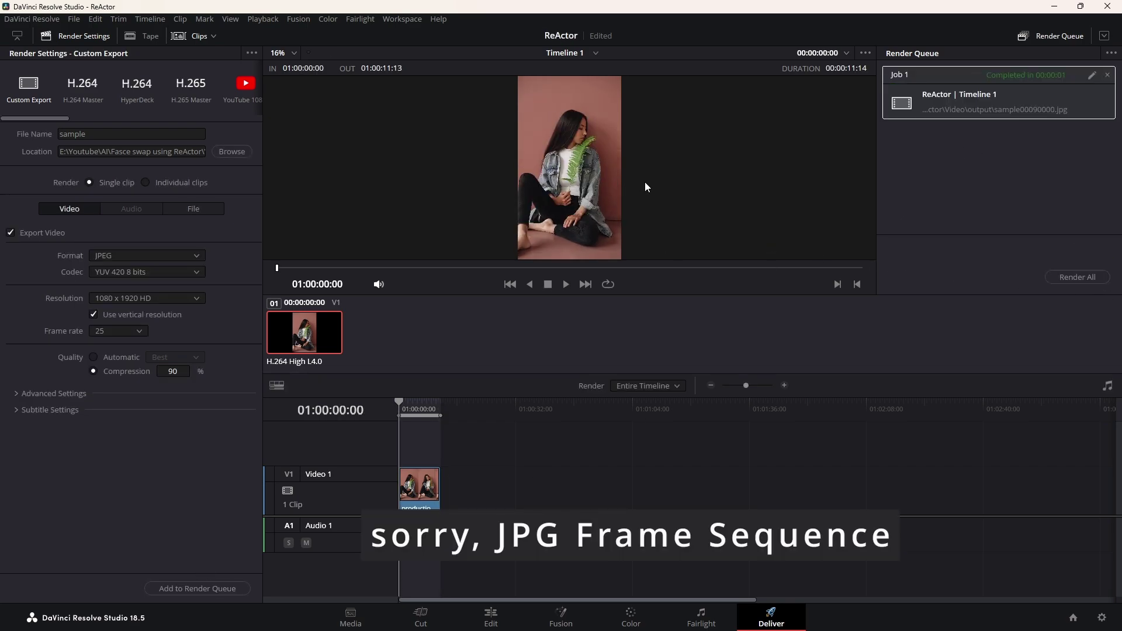
key("alt+Tab")
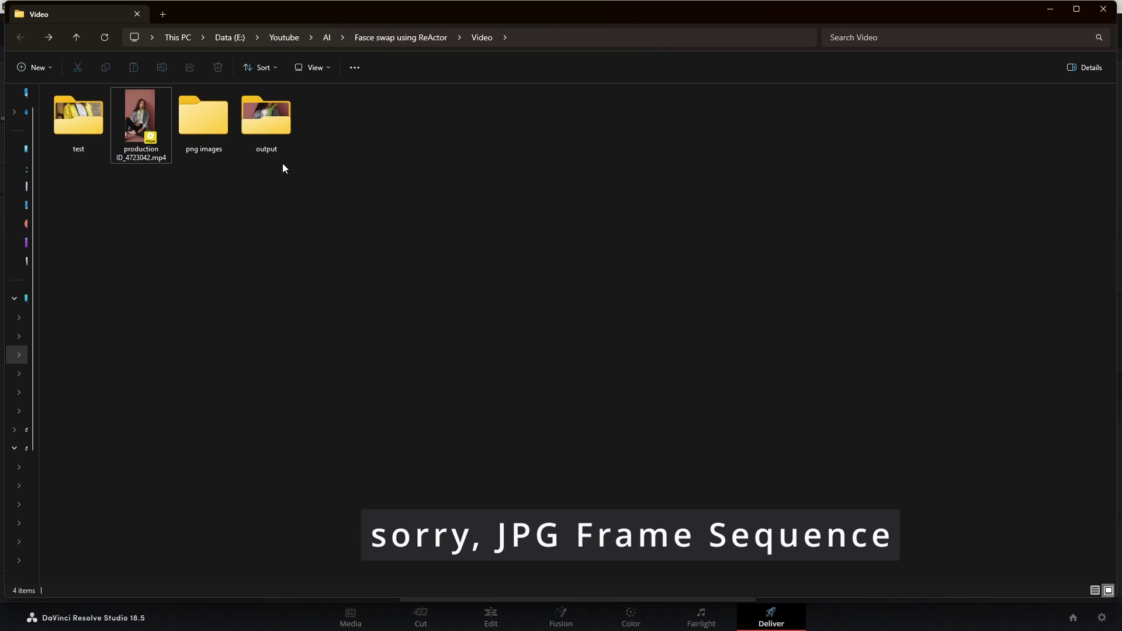
Open the frames folder and load Untitled00090264.jpg as the img2img source image.
double_click(272, 136)
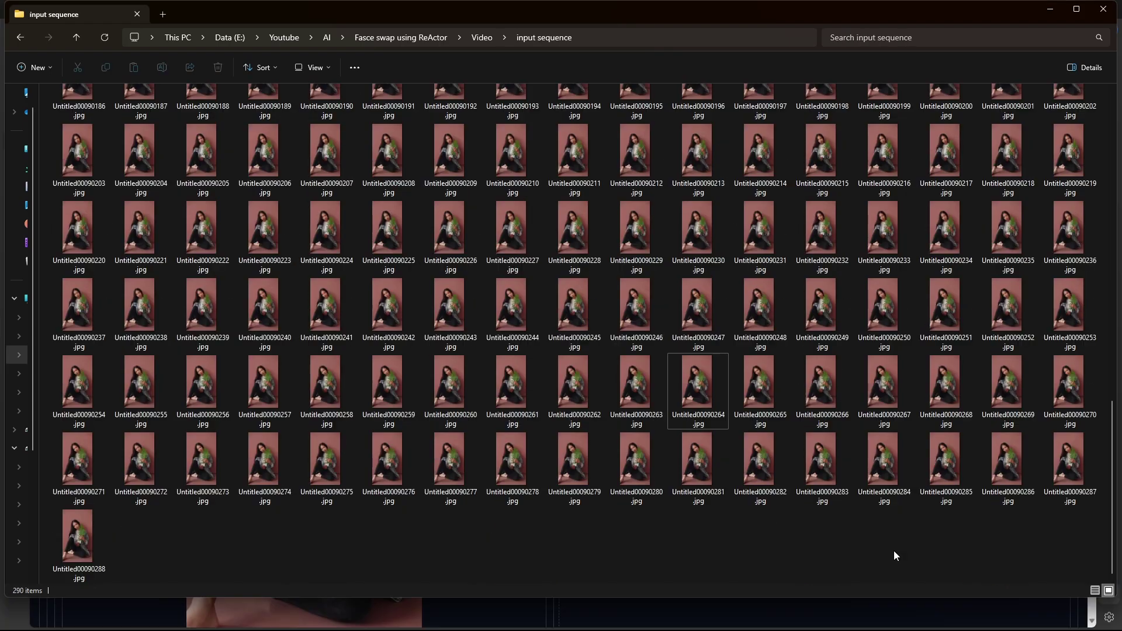
left_click_drag(720, 393, 327, 444)
scroll(304, 360, "down", 8)
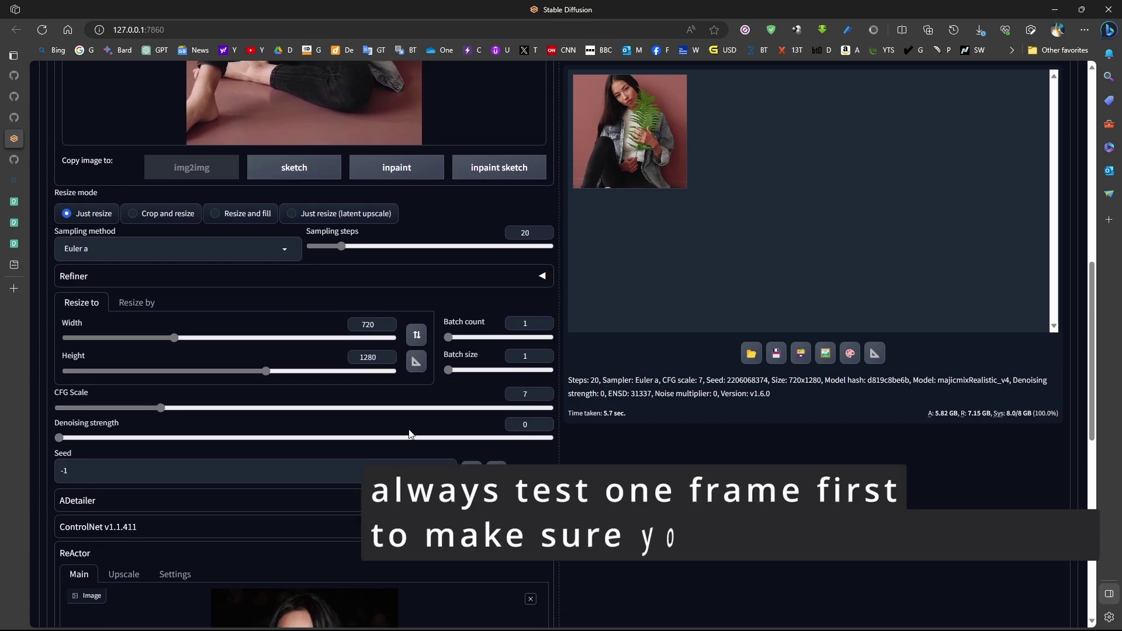
Generate a 720x1280 face-swapped test of the single frame and preview it full-screen.
scroll(115, 574, "down", 4)
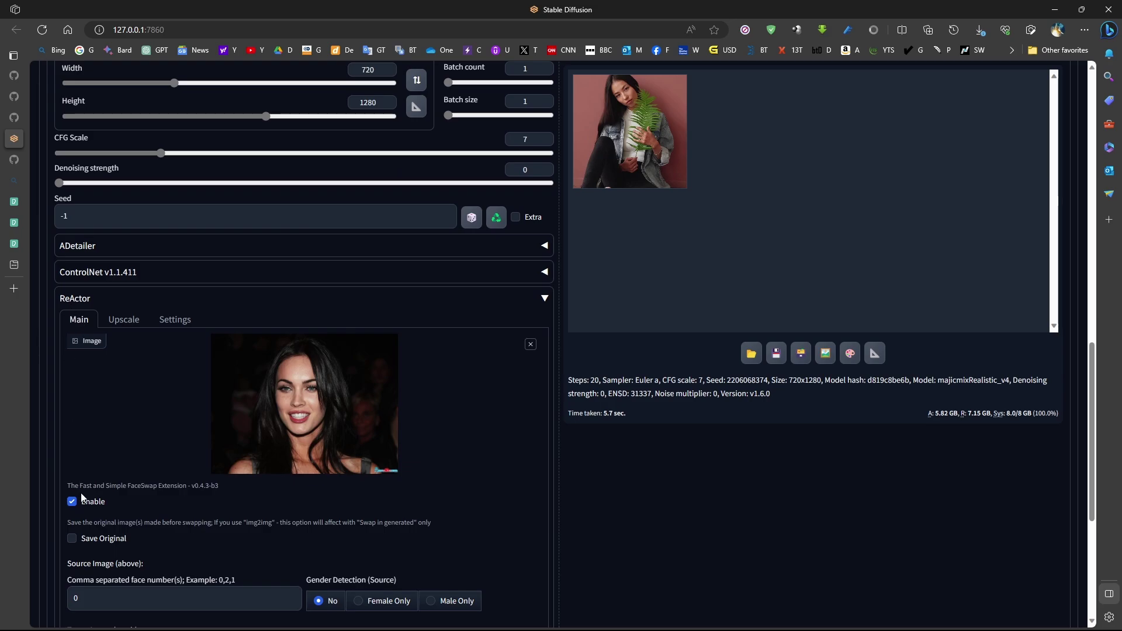
scroll(552, 351, "up", 7)
scroll(551, 346, "up", 5)
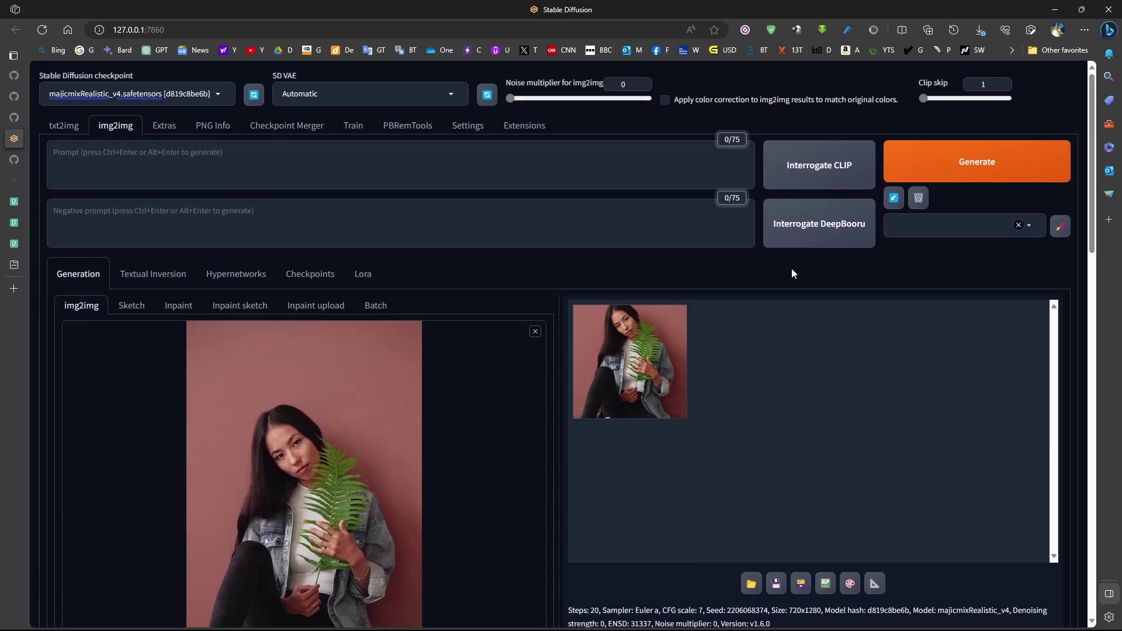
left_click(931, 168)
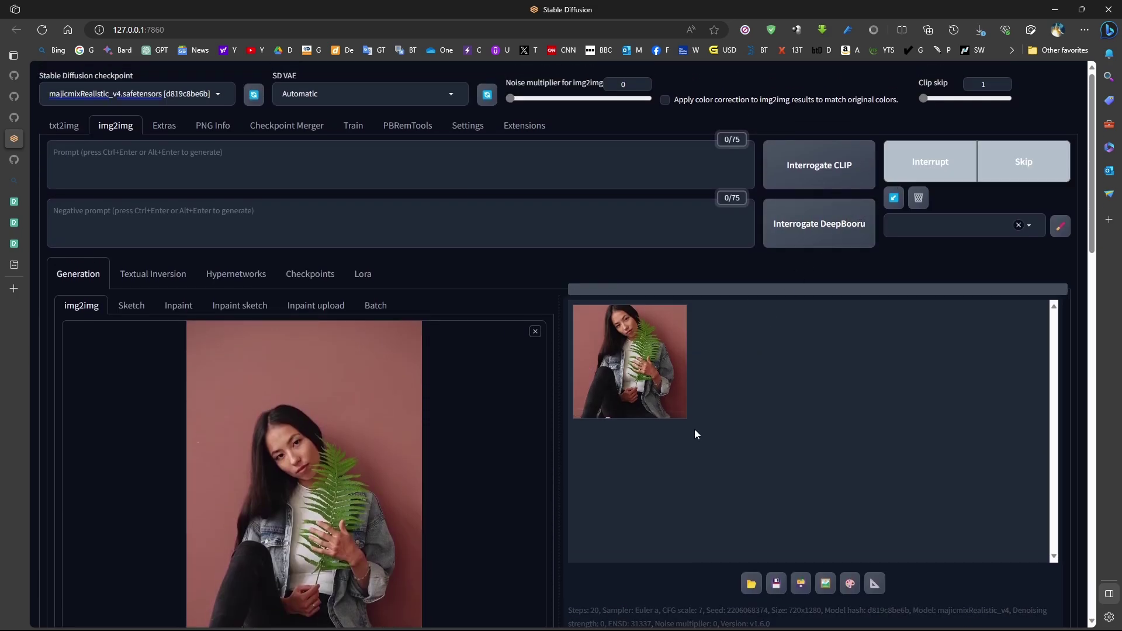
left_click(647, 375)
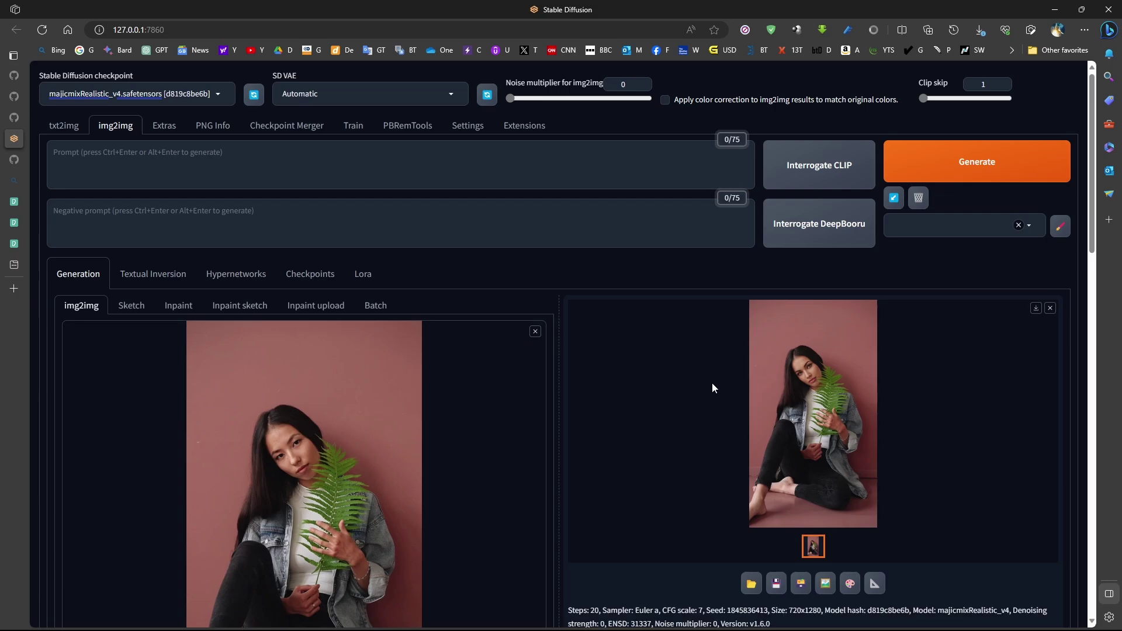
left_click(804, 411)
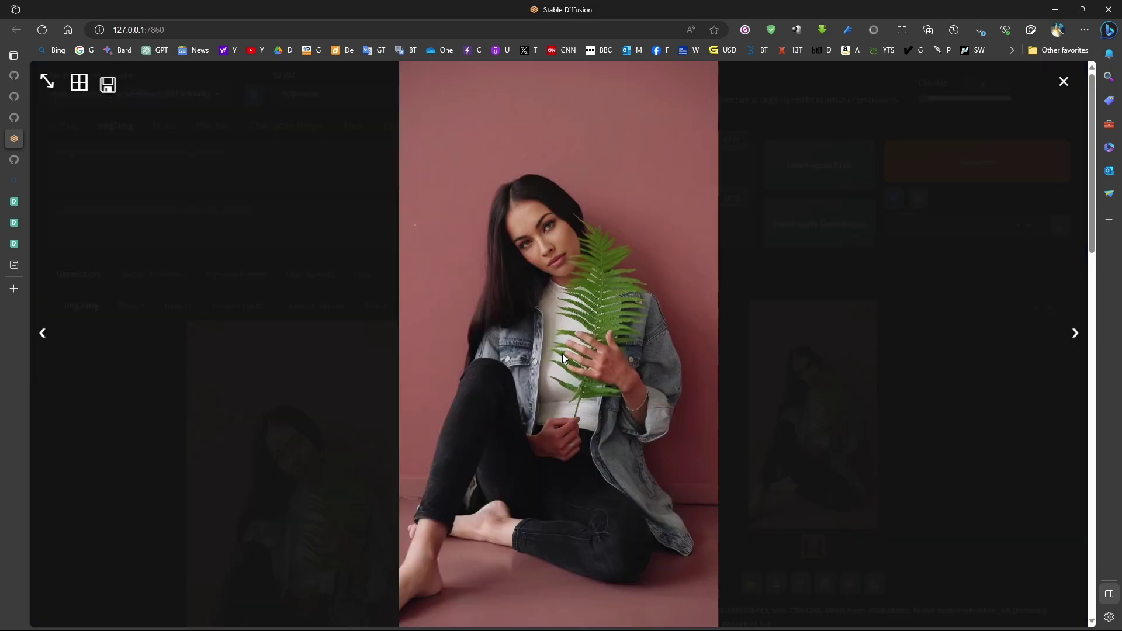
left_click(472, 402)
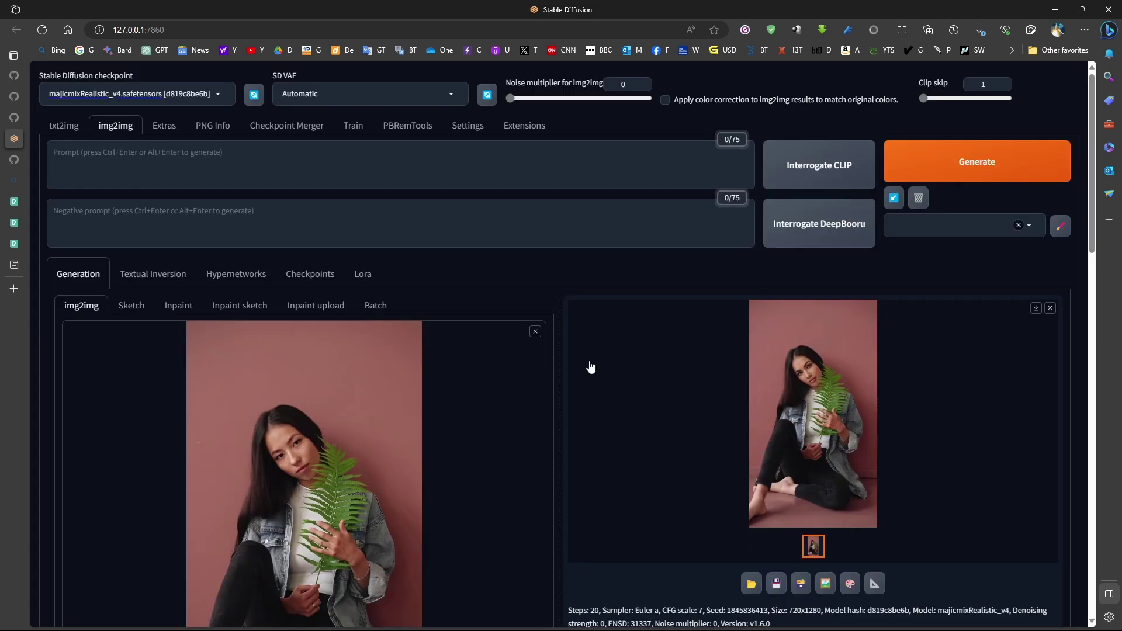
In Batch mode, verify the Video\input sequence and Video\output paths and start the batch face swap.
left_click(376, 308)
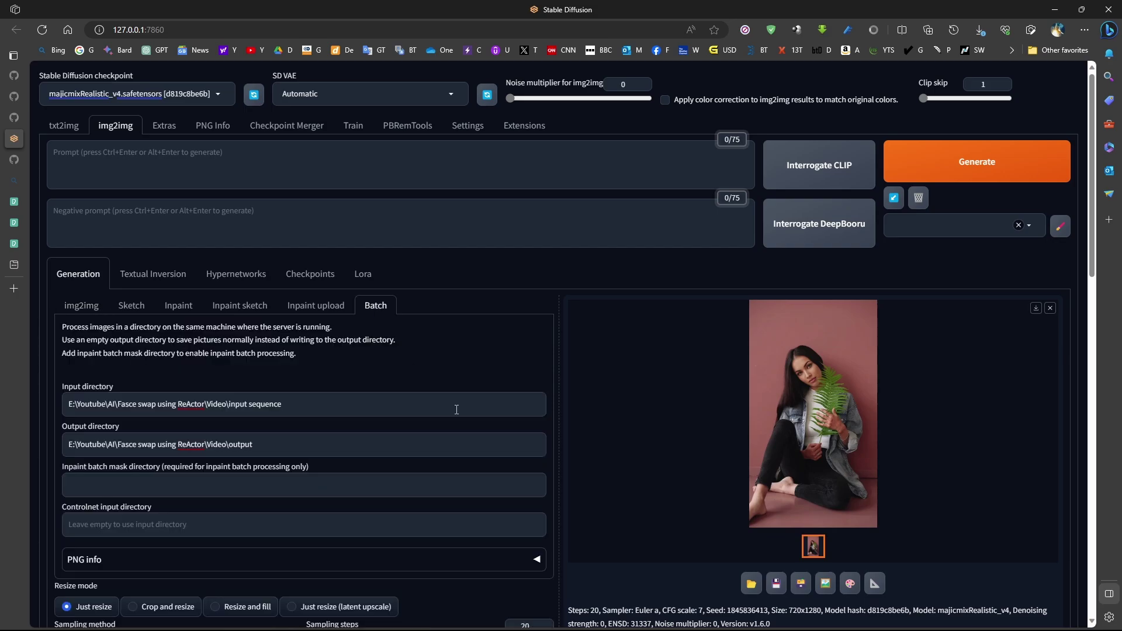
triple_click(456, 409)
left_click(317, 404)
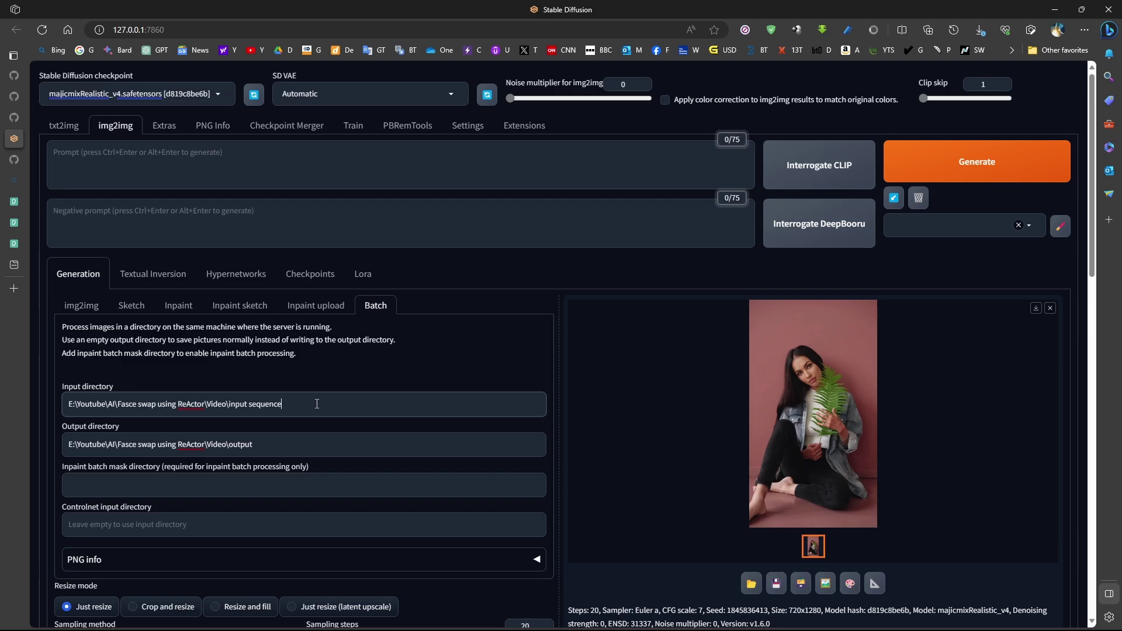
left_click_drag(295, 404, 32, 406)
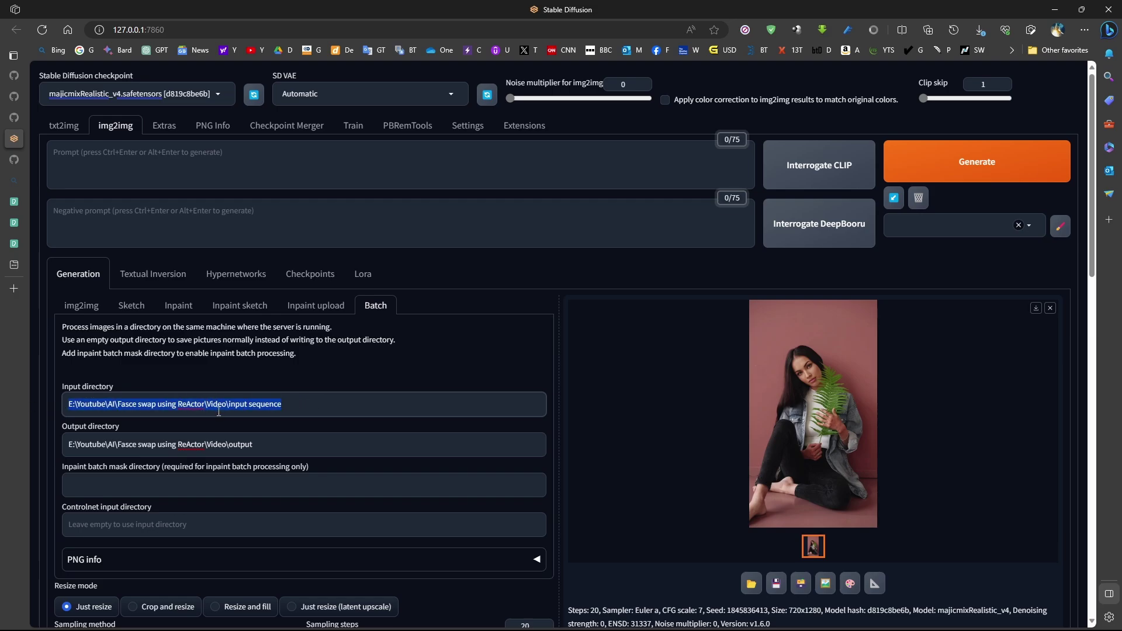
left_click_drag(279, 447, 60, 448)
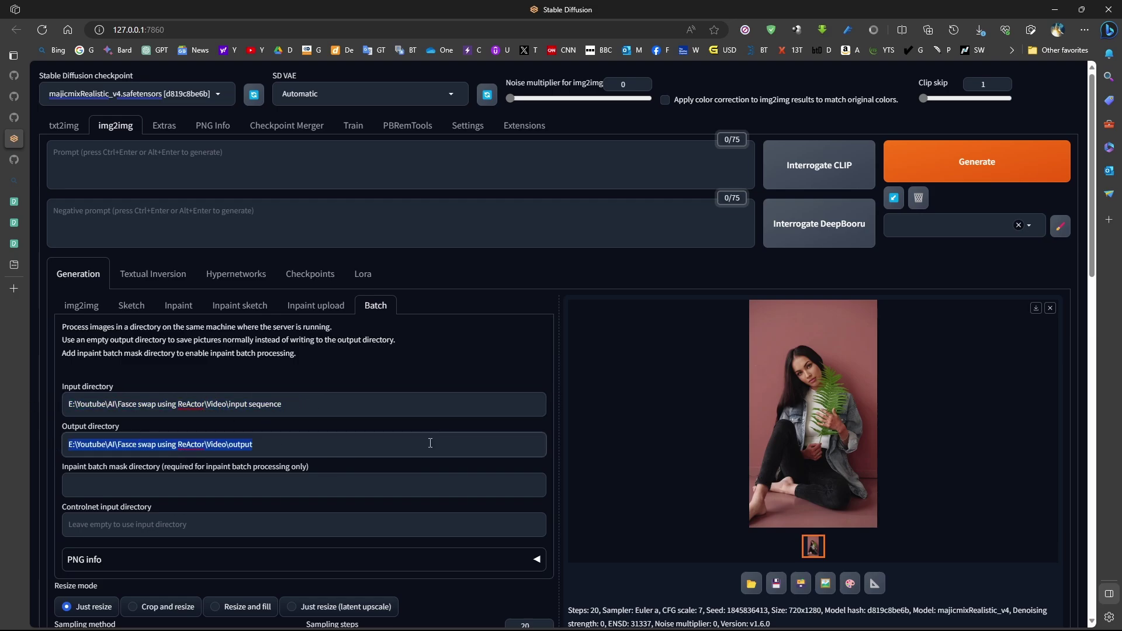
left_click(937, 172)
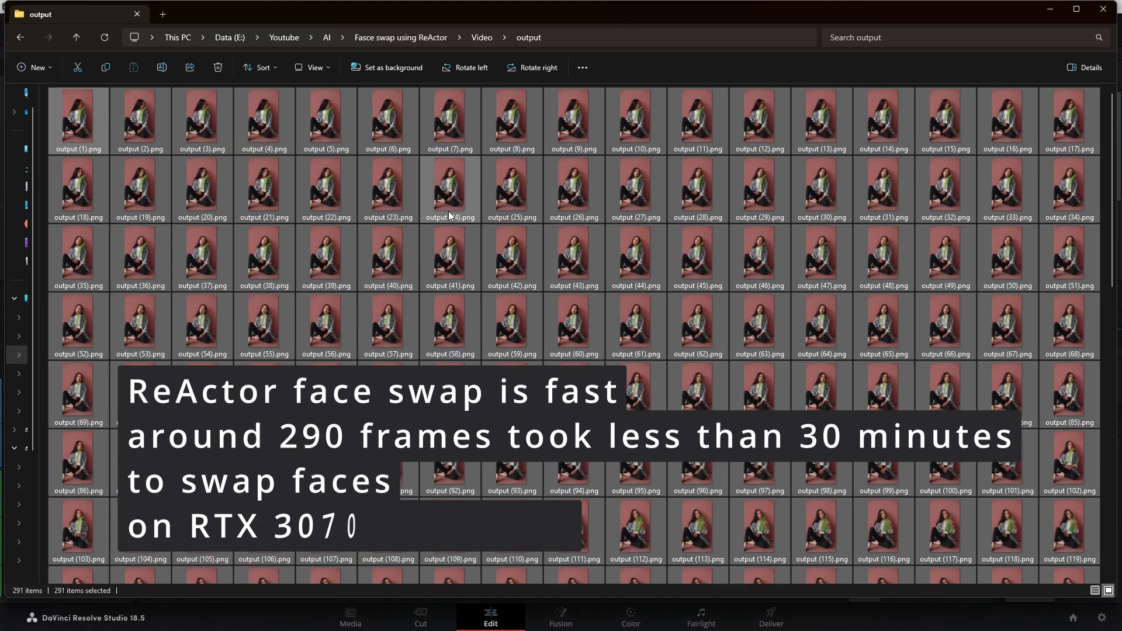
Inspect face-swapped frames starting at output (59).png in the image viewer.
double_click(517, 344)
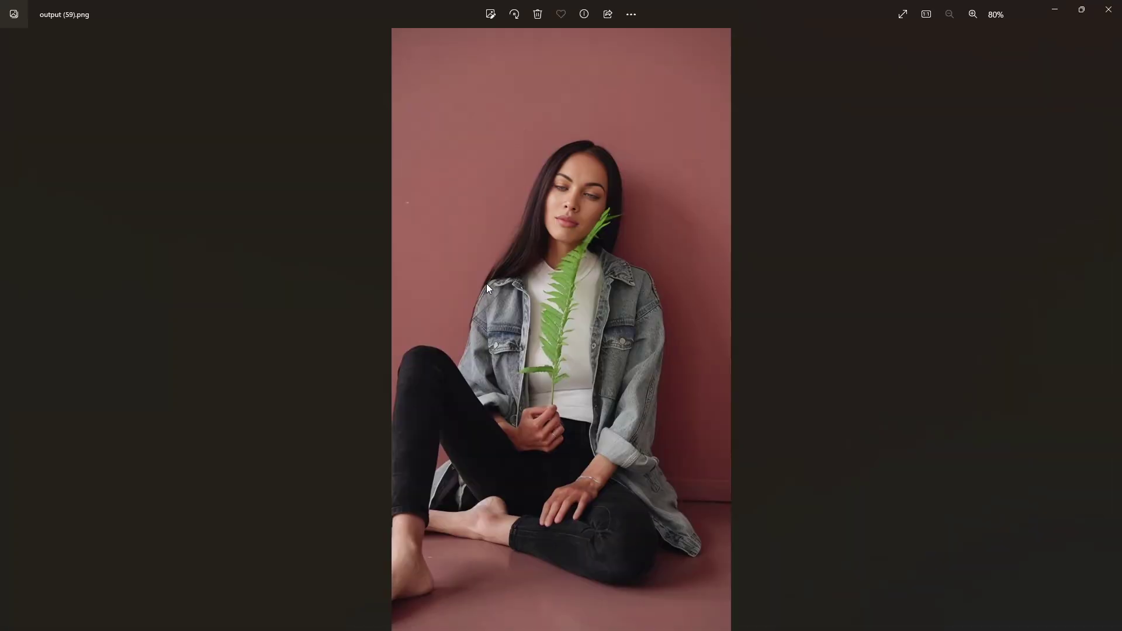
key("Right")
key("Right")
key("Right")
key("Right")
key("Right")
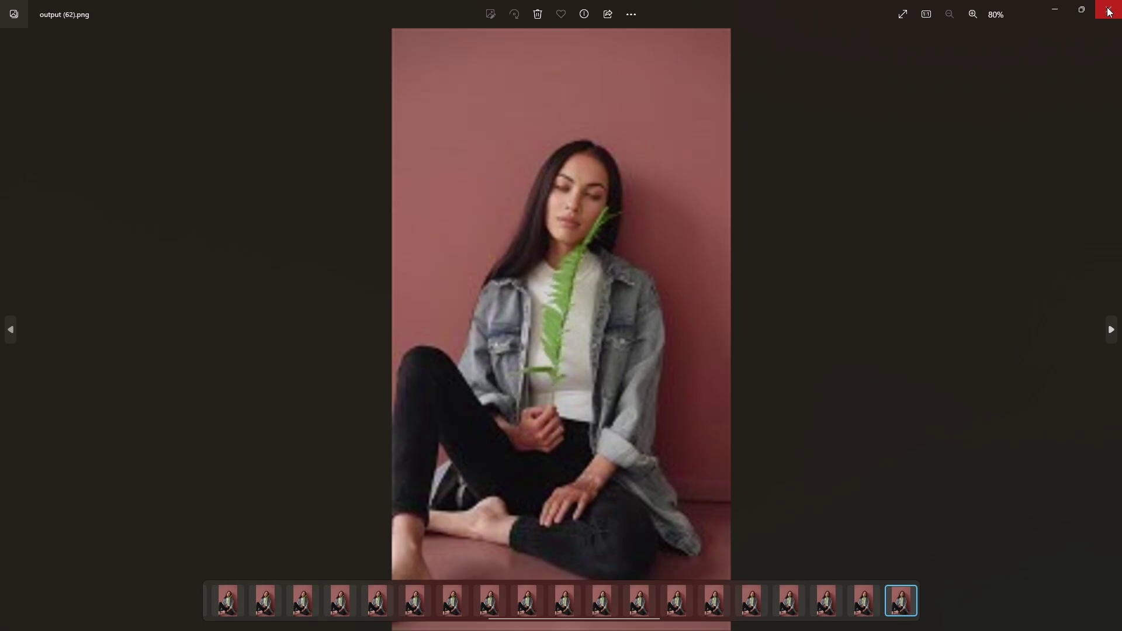
left_click(1108, 11)
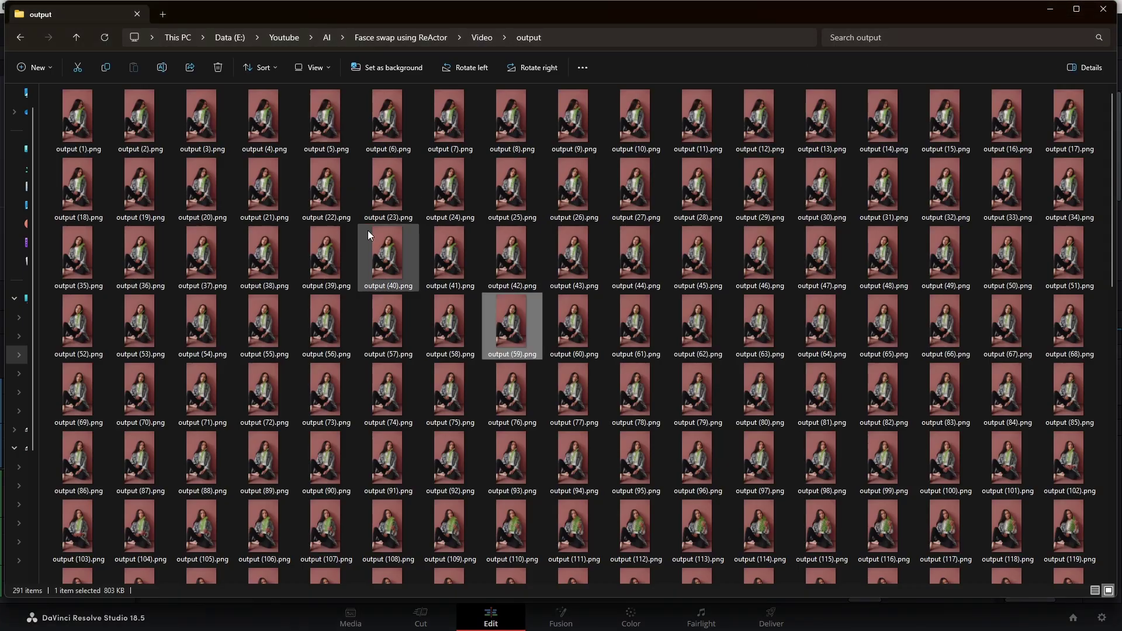
Select all 291 output frames and start a rename, then cancel it keeping original names.
left_click(117, 184)
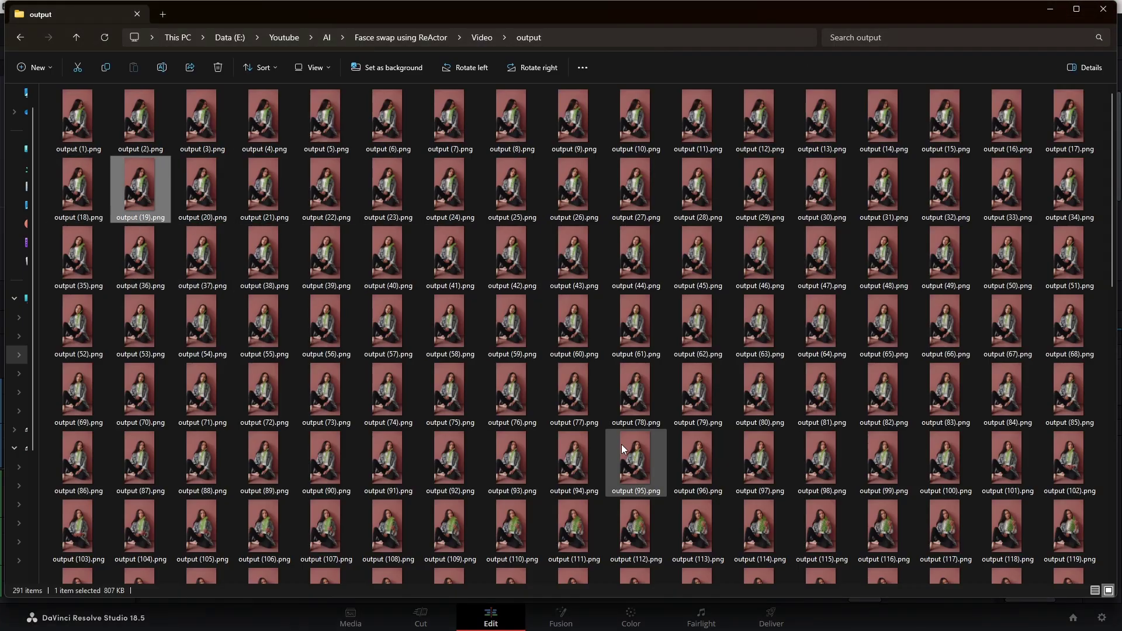
left_click(79, 135)
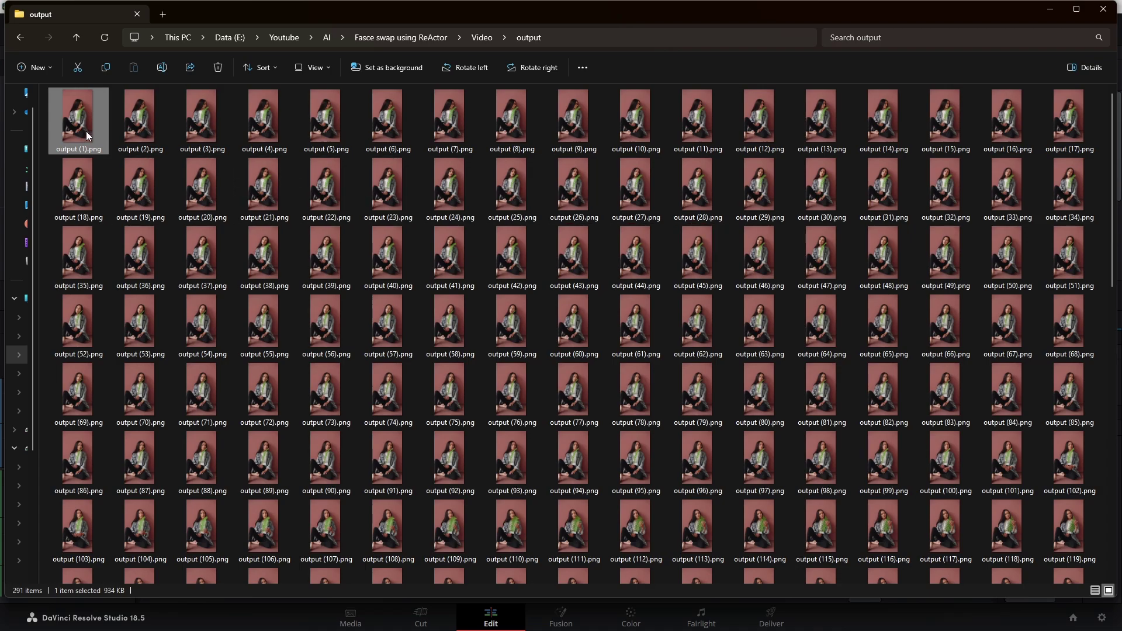
key("ctrl+a")
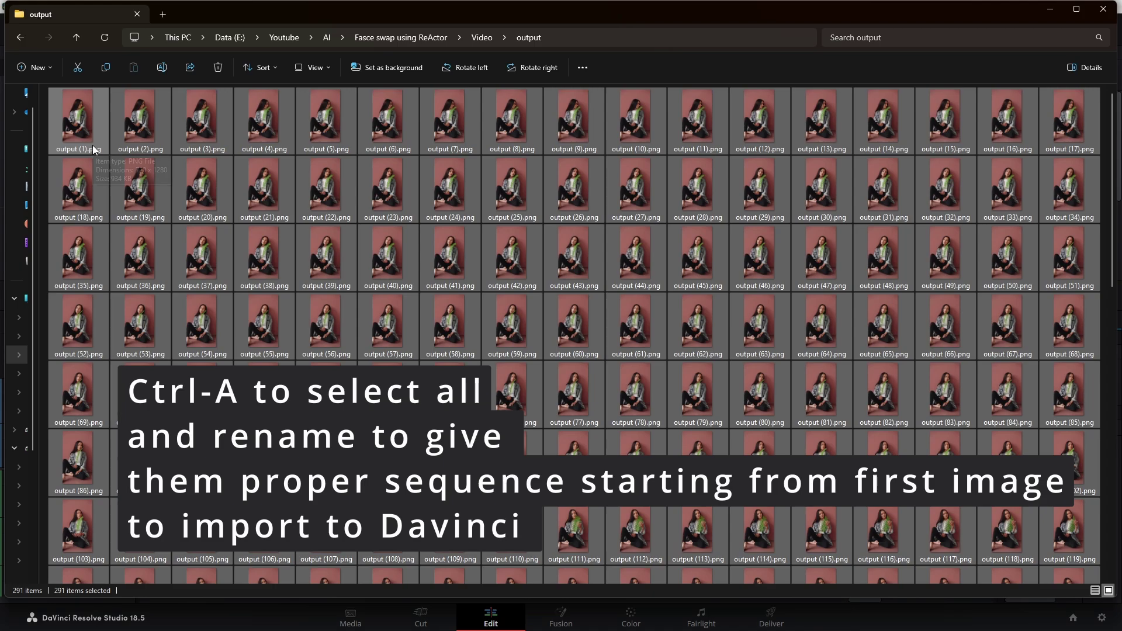
key("F2")
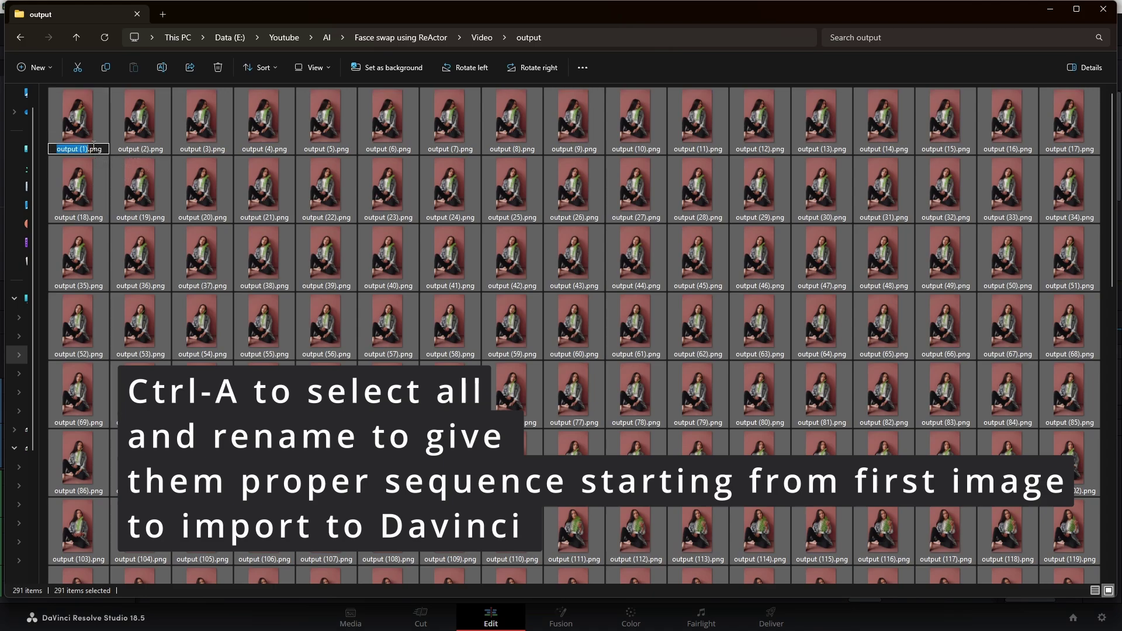
type("afdasdf")
key("Escape")
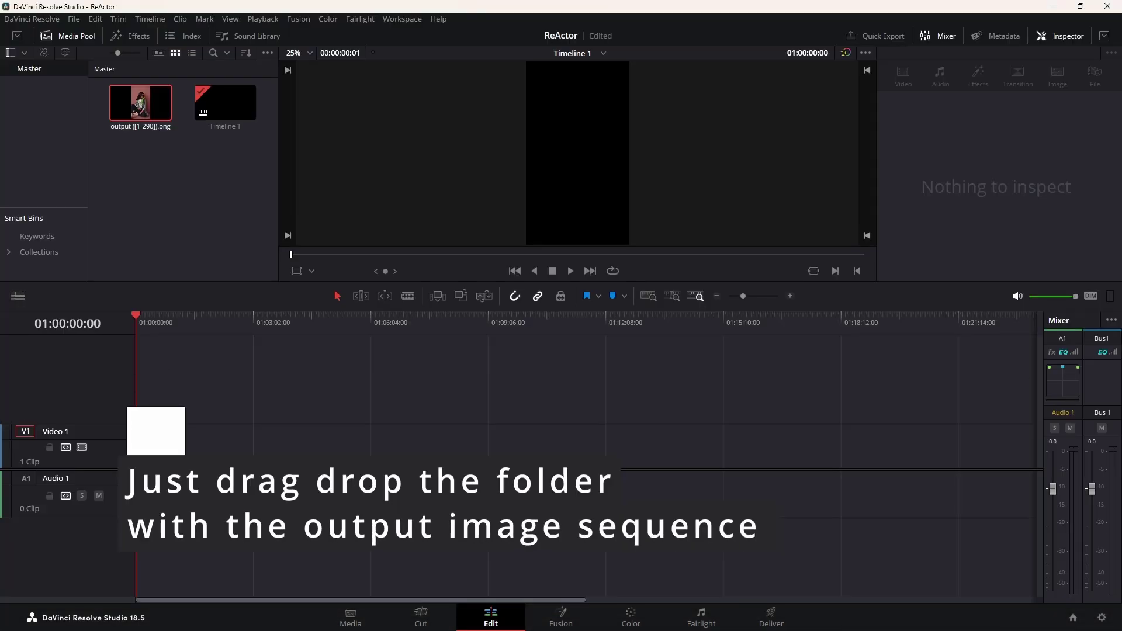
Move the output ([1-290]).png clip to the timeline start, play it back, and switch to Deliver.
left_click_drag(160, 440, 139, 439)
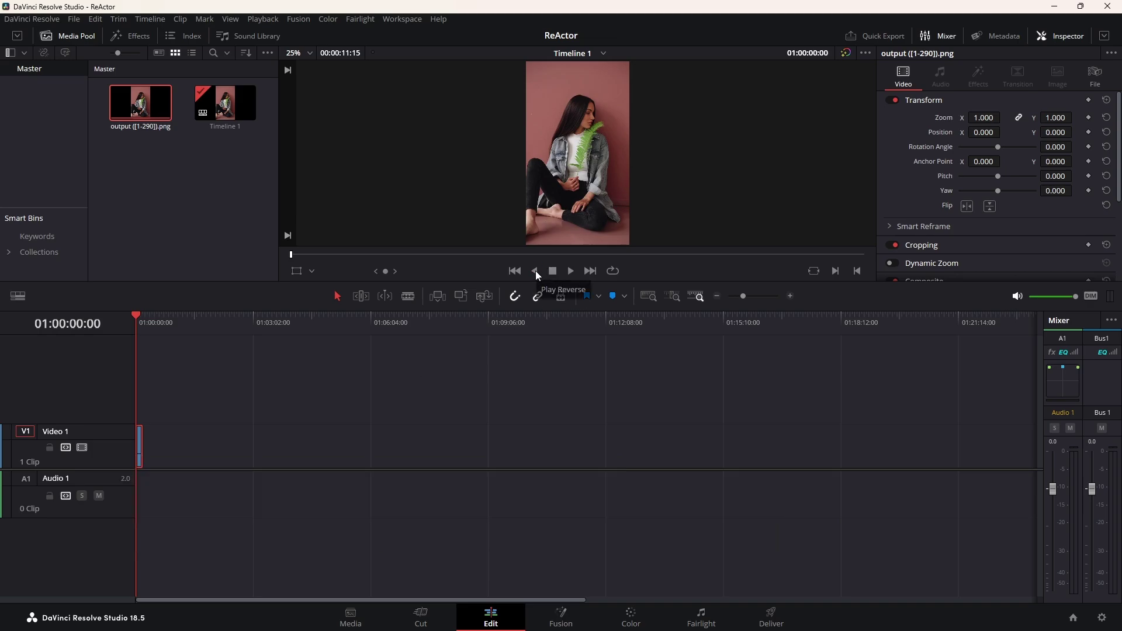
left_click(569, 271)
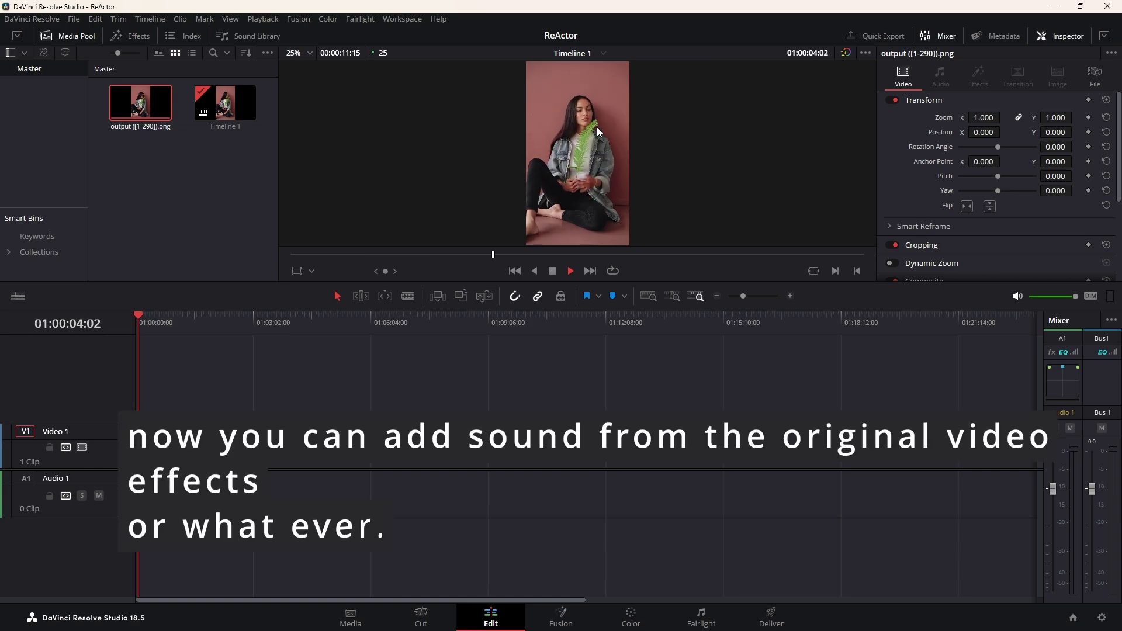
key("space")
left_click(775, 617)
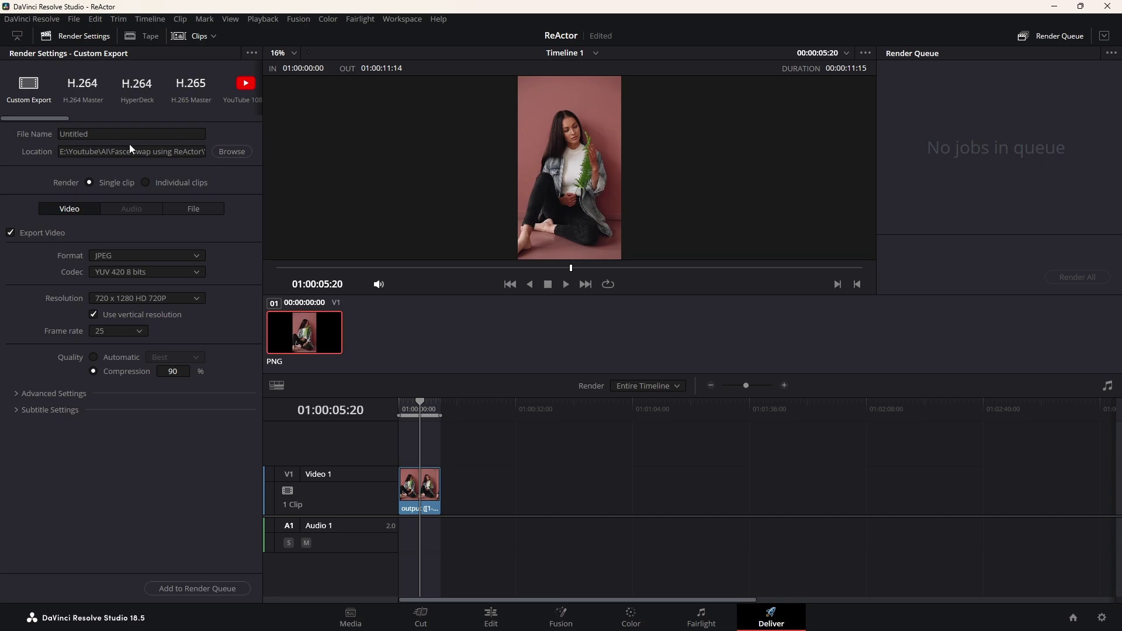
Name the output 'results', choose MP4 format, queue the timeline job and render it.
double_click(61, 134)
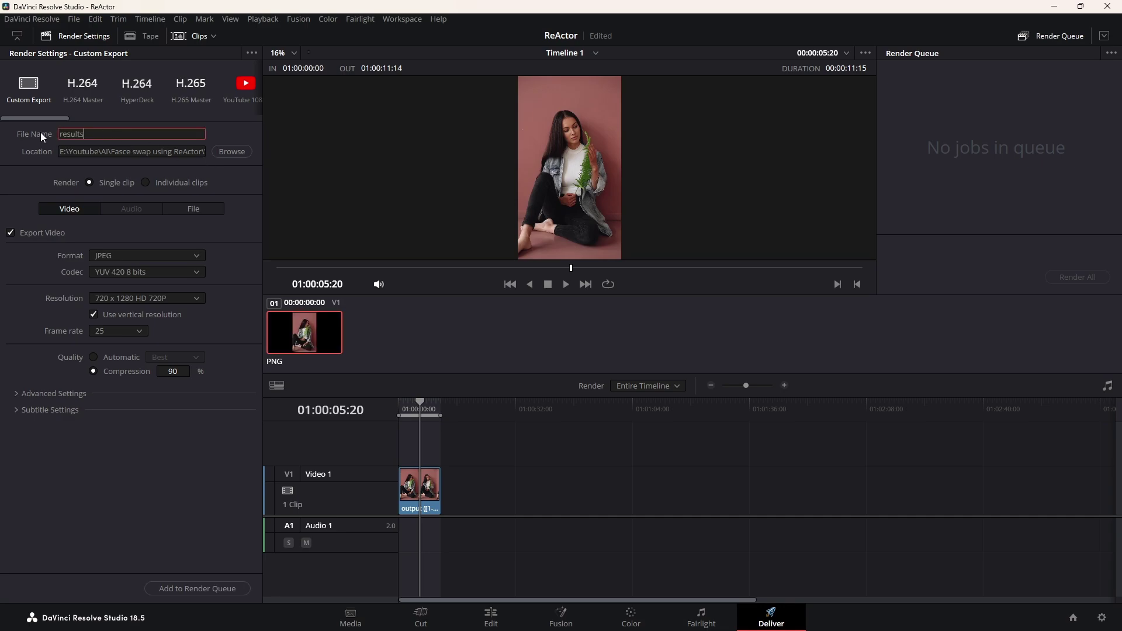
left_click(136, 259)
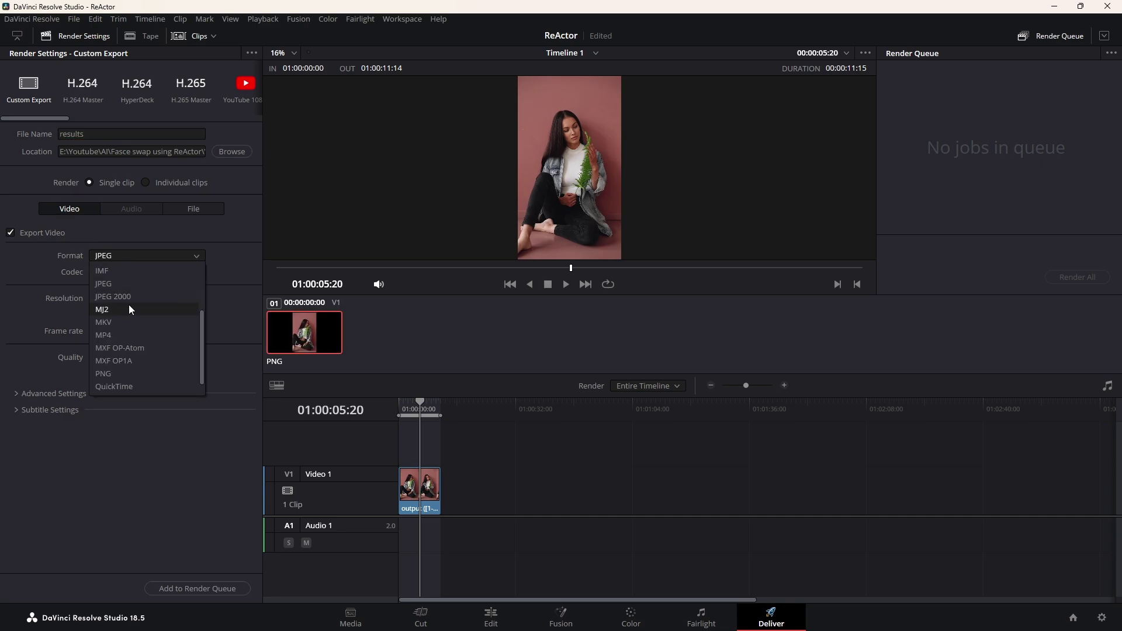
left_click(129, 341)
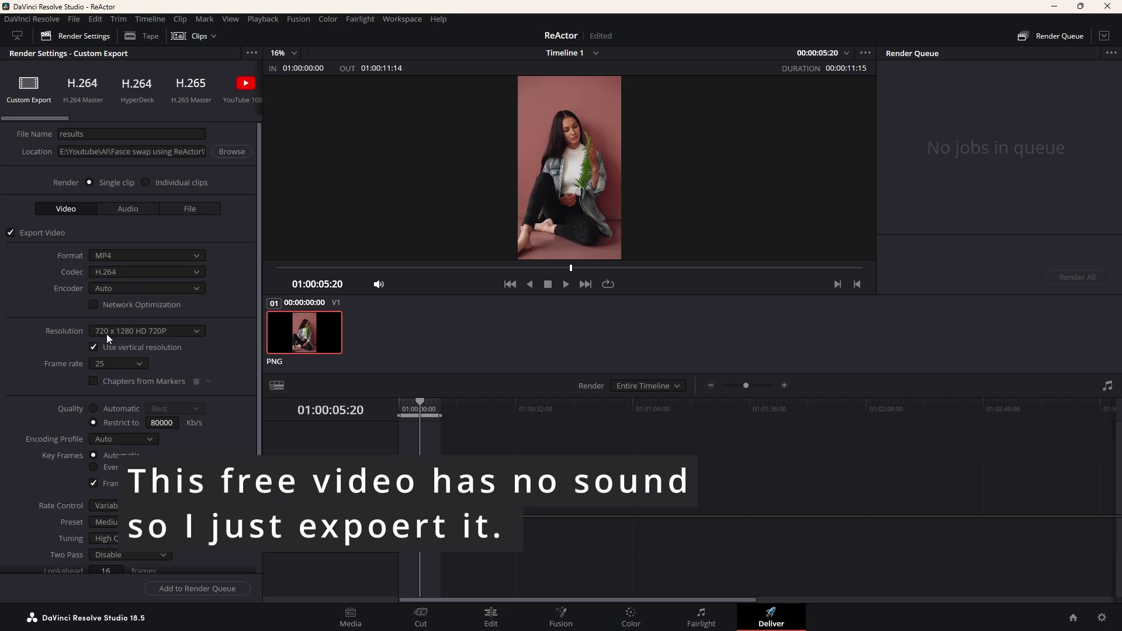
scroll(187, 513, "down", 3)
left_click(202, 590)
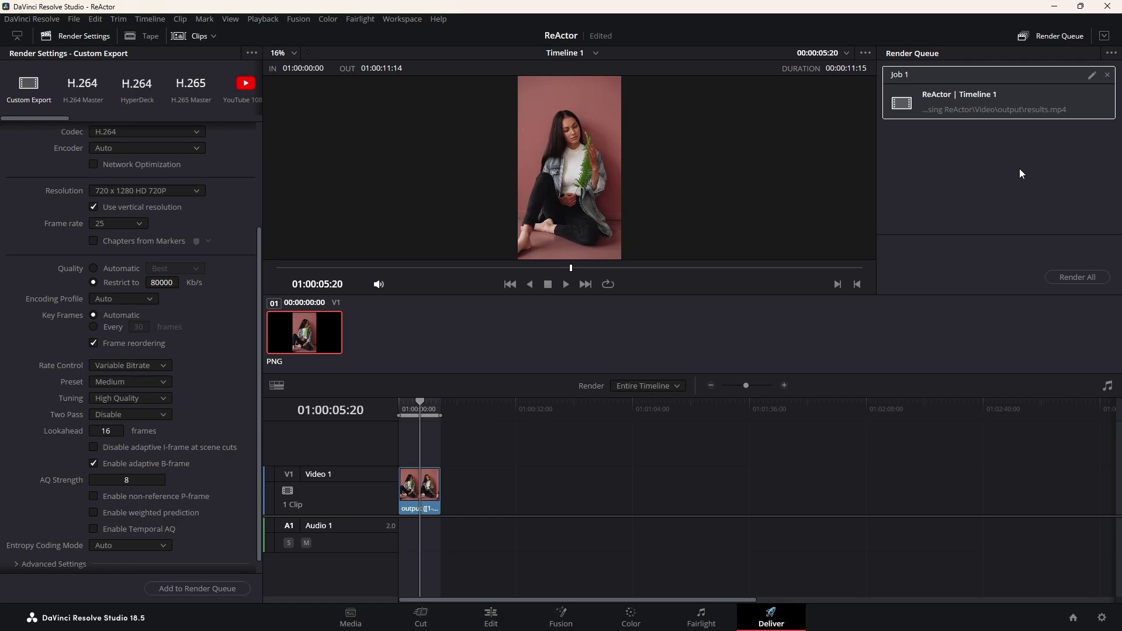
left_click(1082, 282)
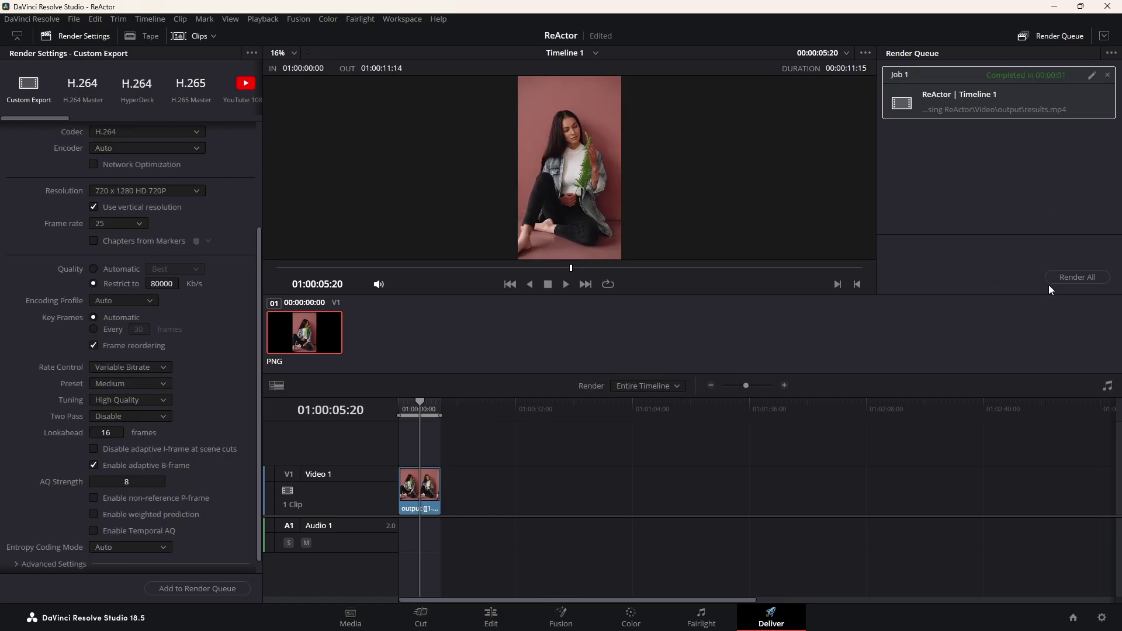
From the output folder, open the rendered results.mp4 to play it in PotPlayer.
key("alt+Tab")
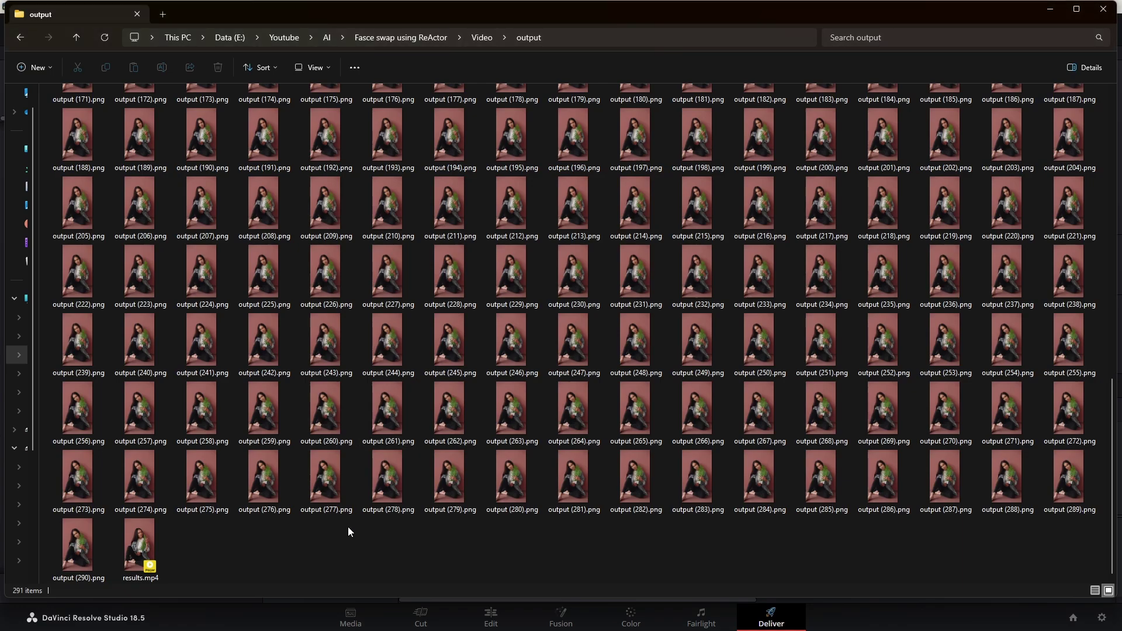
double_click(158, 545)
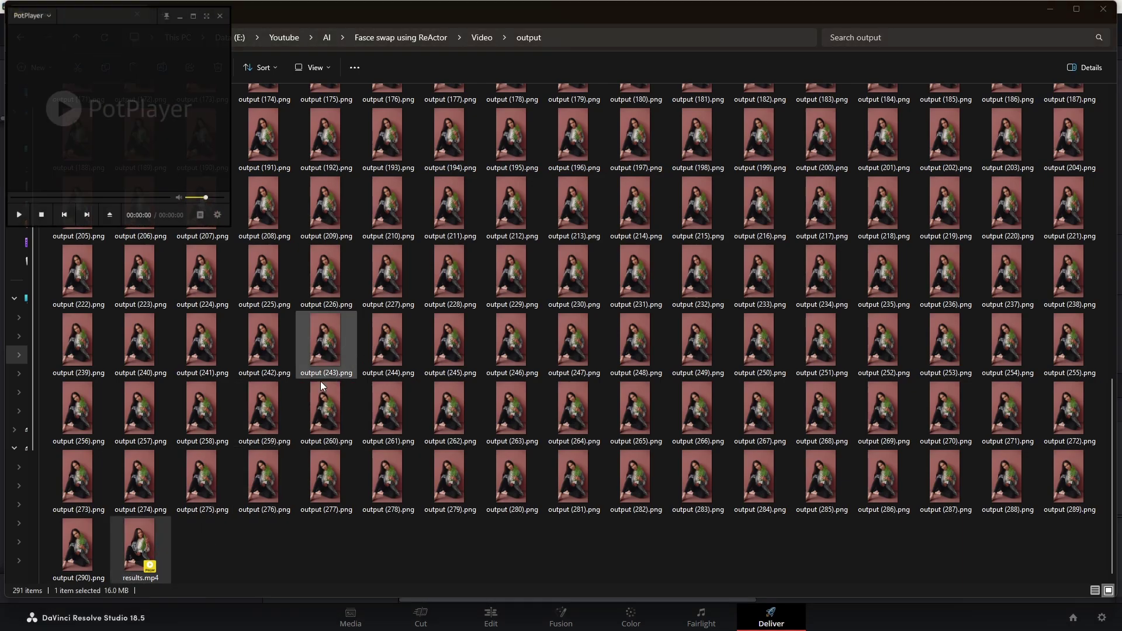